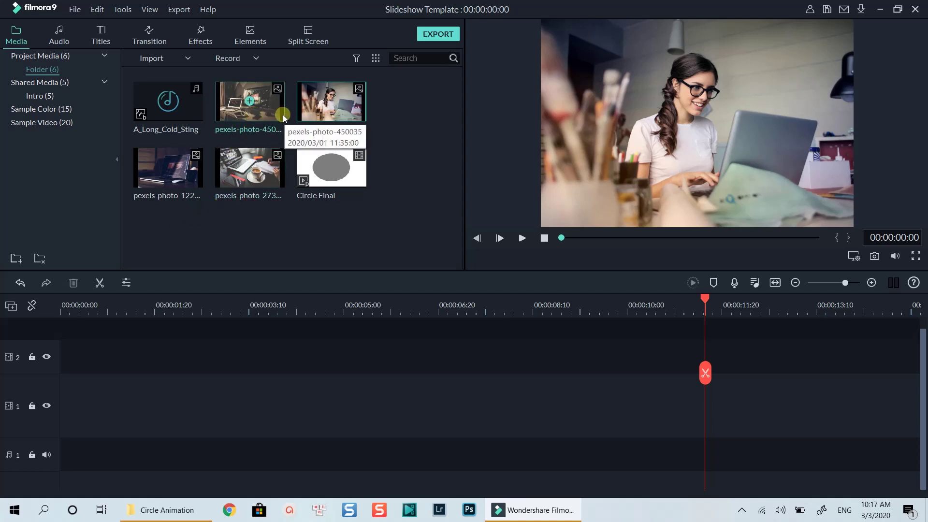
- Set the project's frame rate to 24 fps, keeping 1920 x 1080 at 16:9
click(74, 11)
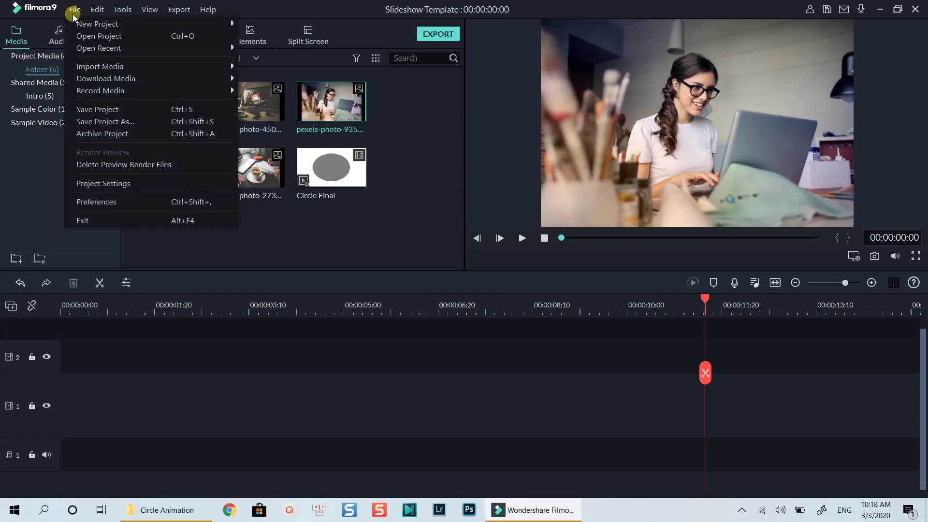
click(84, 183)
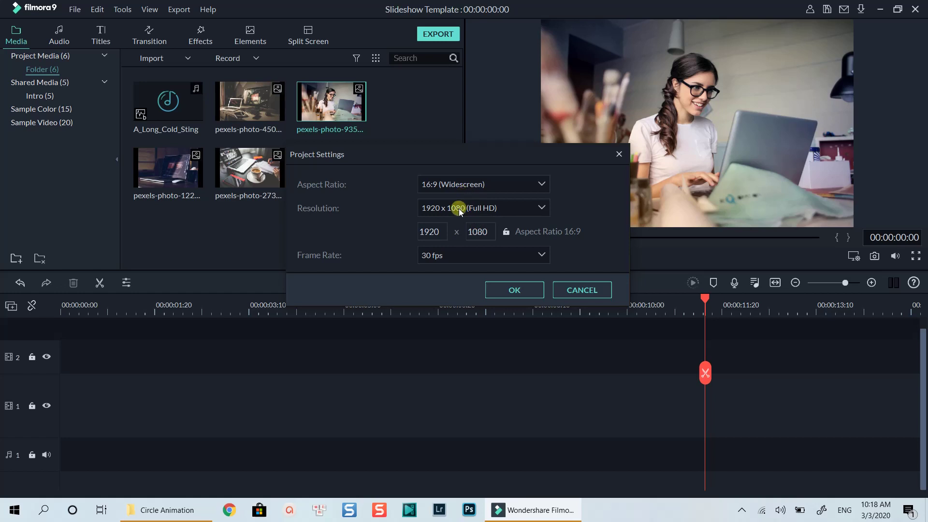
click(469, 260)
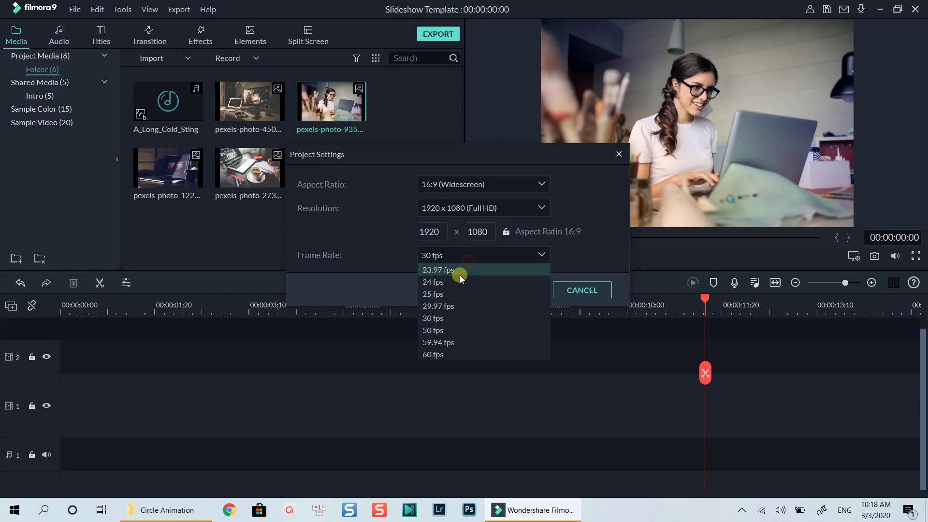
click(439, 283)
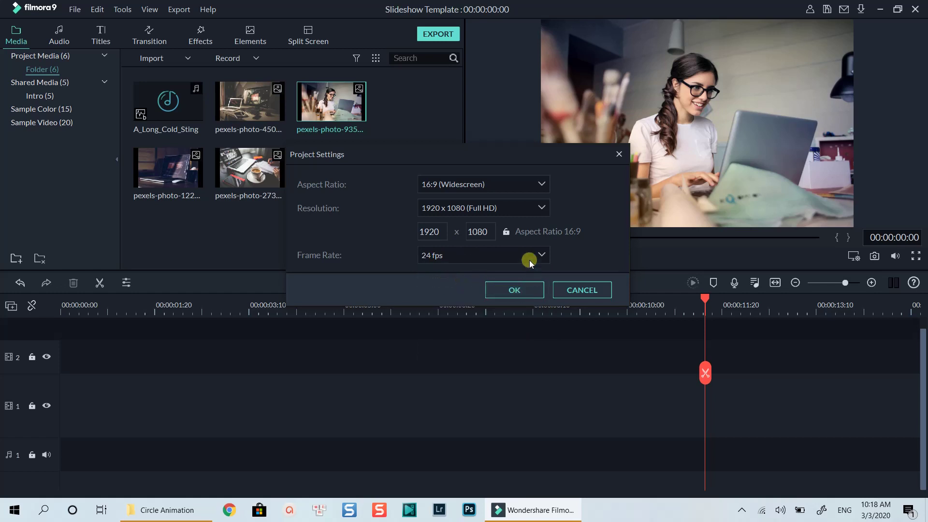
click(501, 289)
- In Editing preferences, set Photo Duration to 12 frames and keep Pan & Zoom placement
click(361, 236)
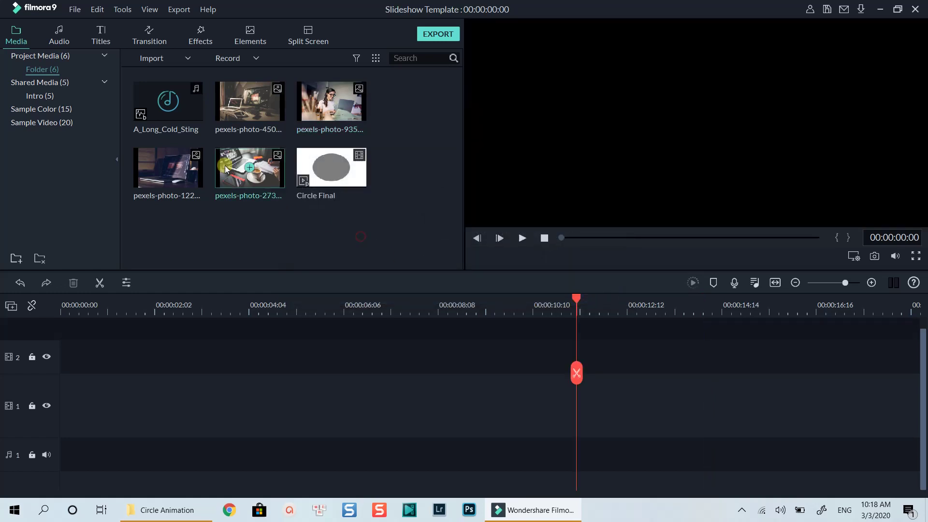
click(75, 10)
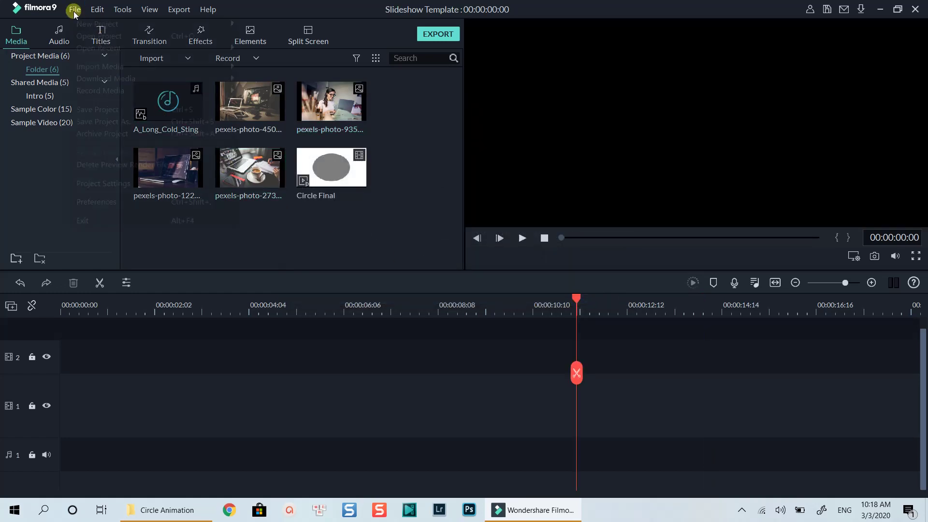
click(79, 199)
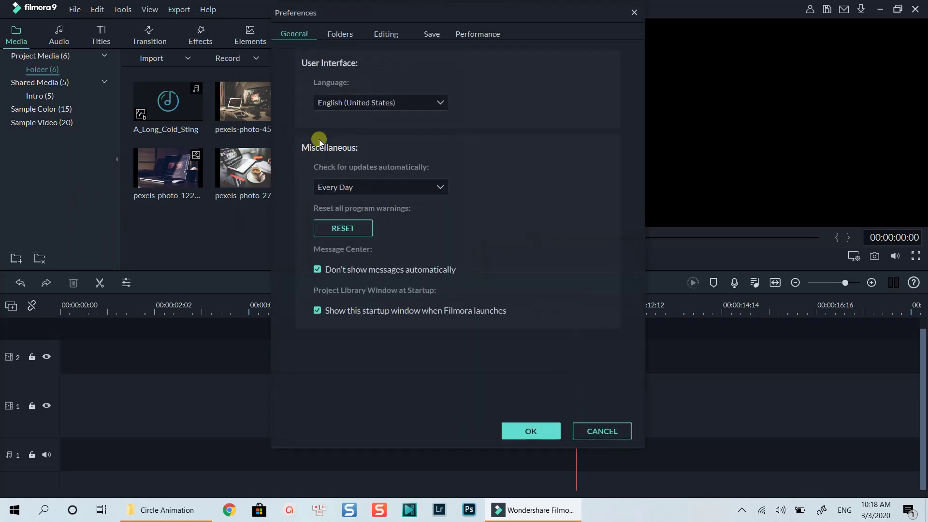
click(391, 36)
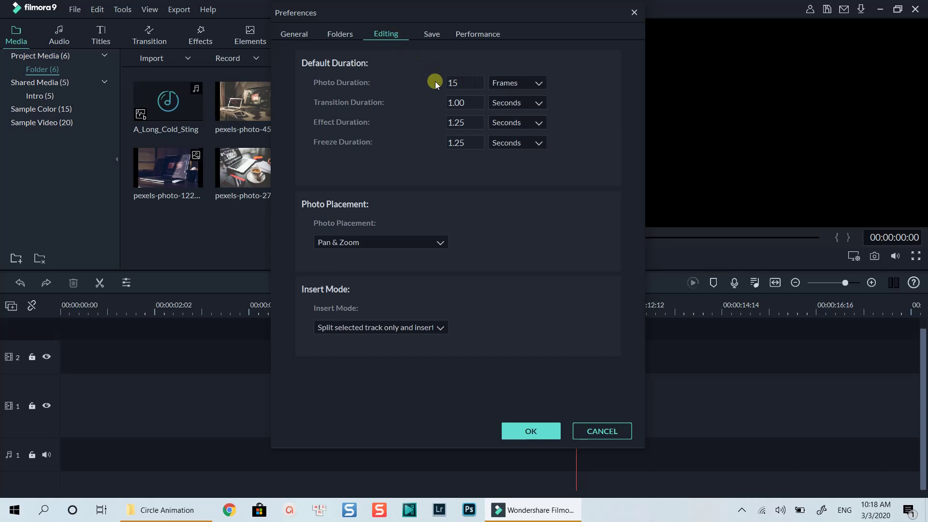
double_click(456, 82)
text(12)
click(418, 245)
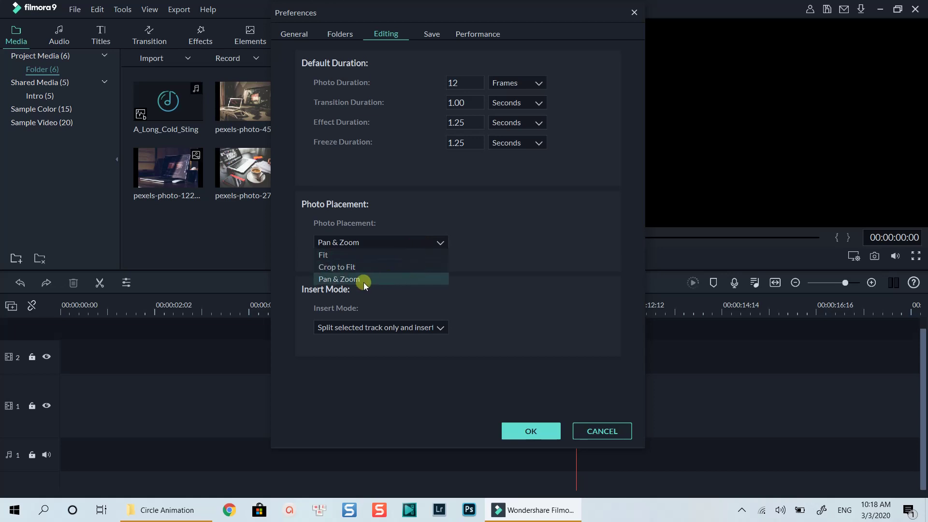
click(350, 279)
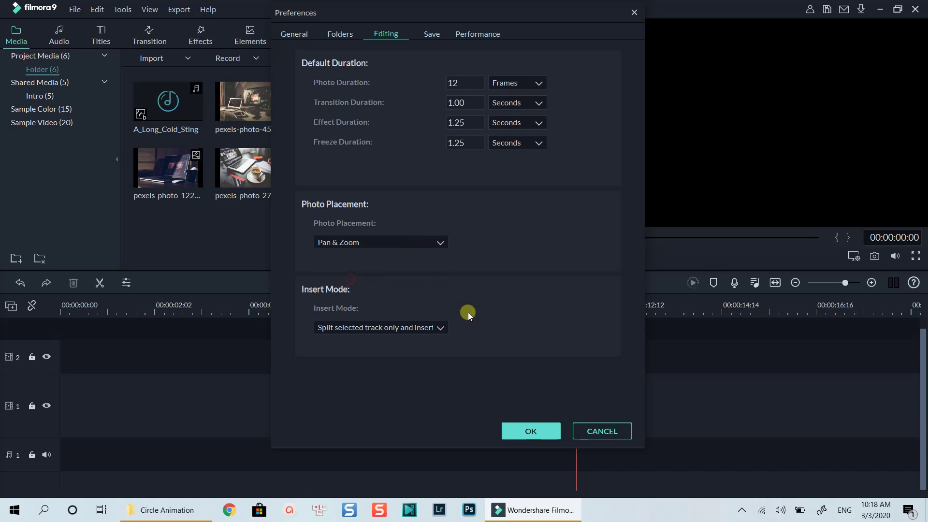
click(526, 437)
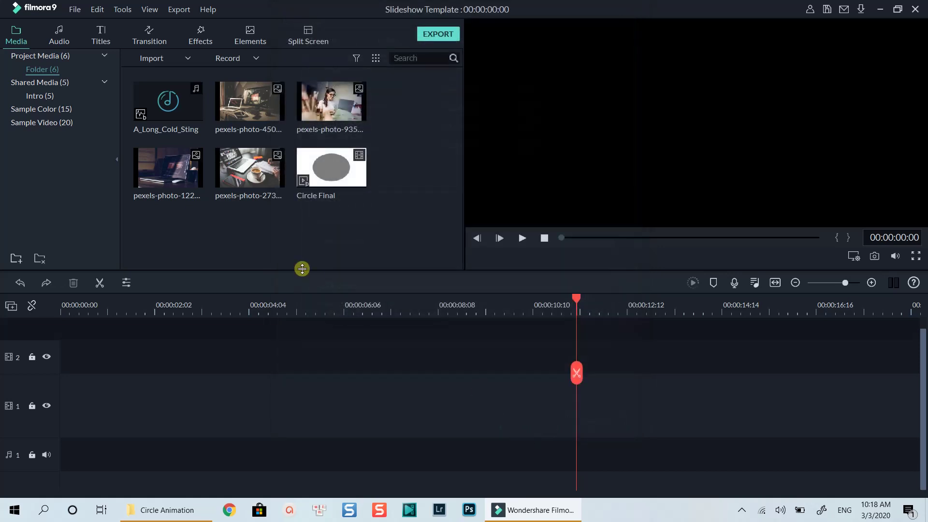
- Place the four pexels photos on video track 1 and A_Long_Cold_Sting on the audio track
click(197, 111)
shift+click(249, 101)
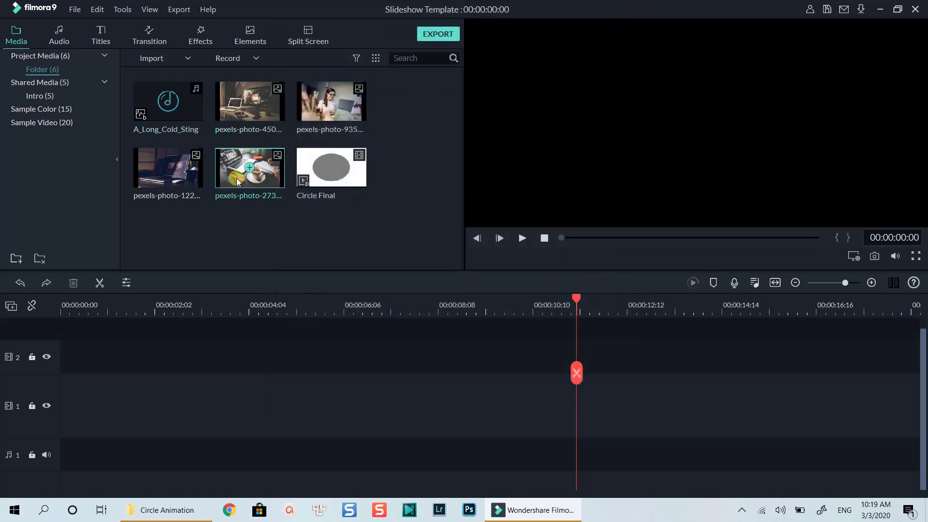
drag(240, 182, 52, 417)
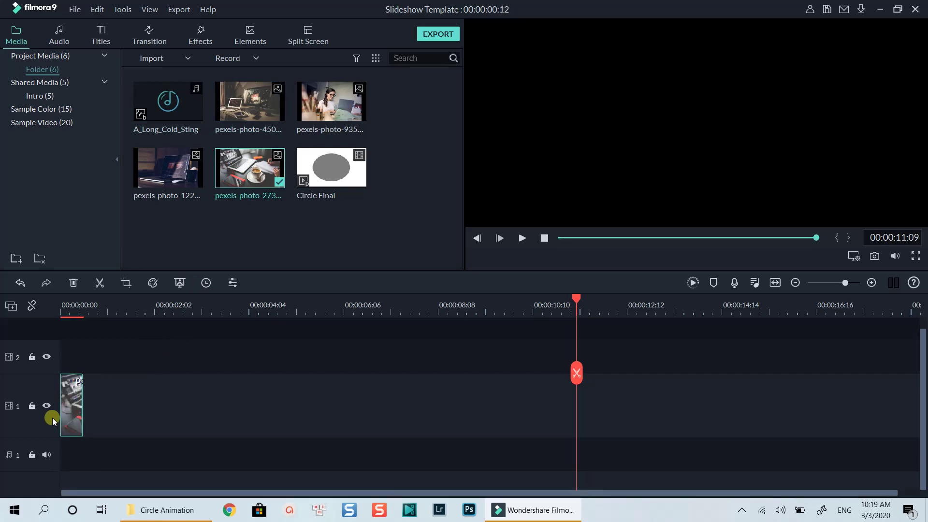
drag(168, 101, 62, 463)
drag(249, 101, 96, 406)
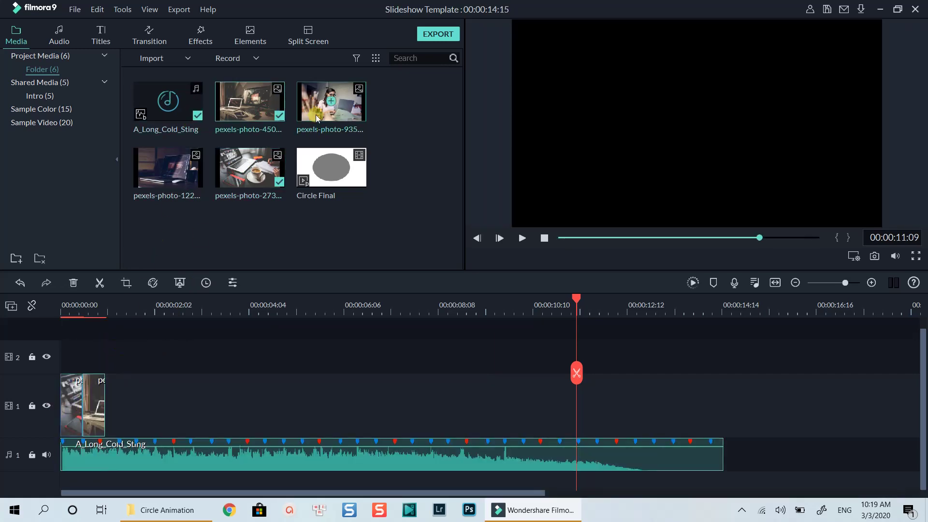
drag(331, 102, 116, 411)
drag(168, 168, 127, 428)
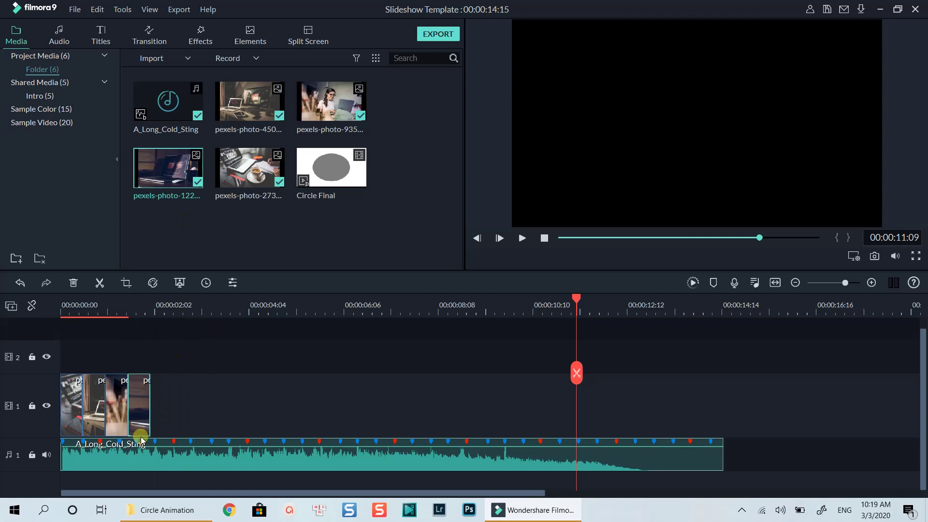
- Preview the slideshow from the start, then select the music clip
click(63, 306)
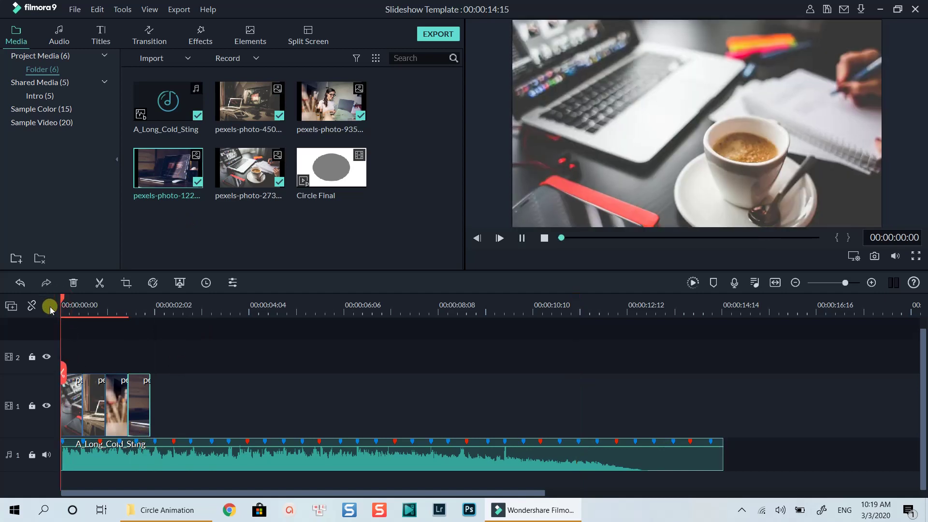
key(space)
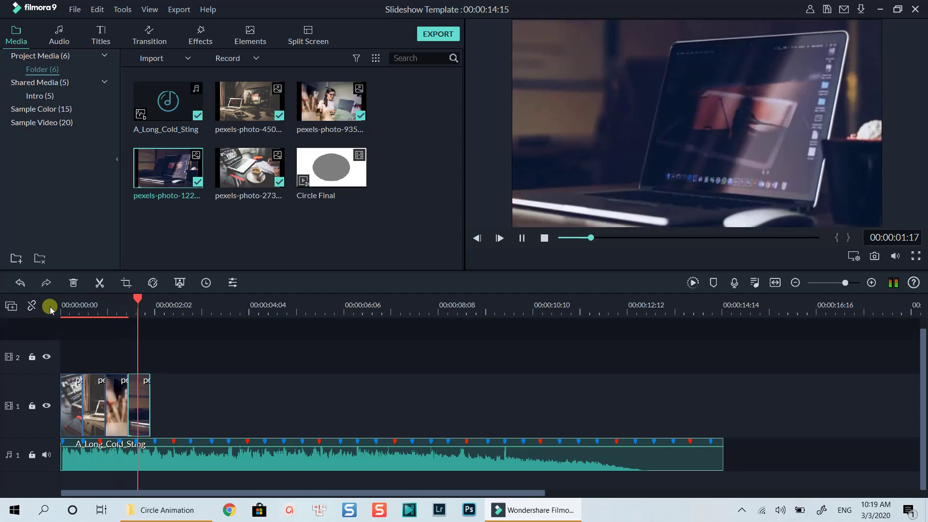
key(space)
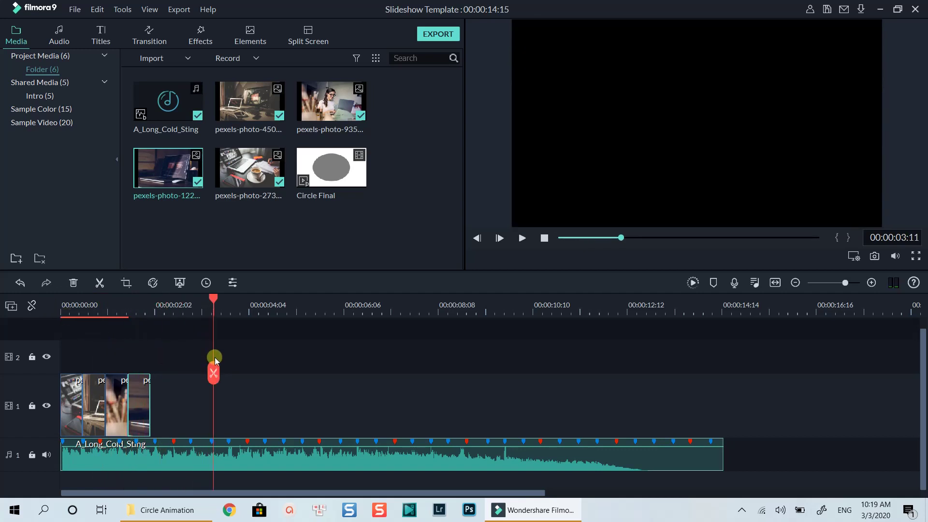
key(space)
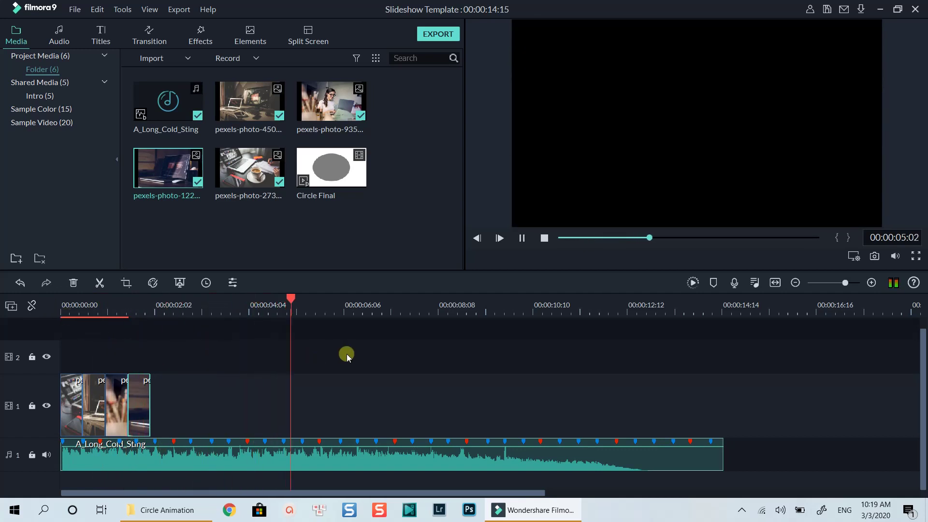
key(space)
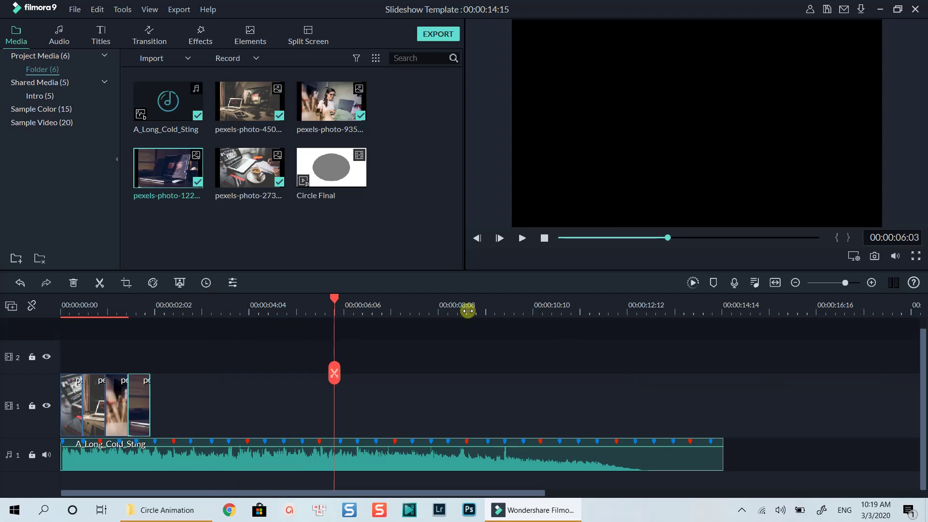
click(684, 441)
- Change the Photo Duration preference to 1 second by switching its units to Seconds
click(67, 9)
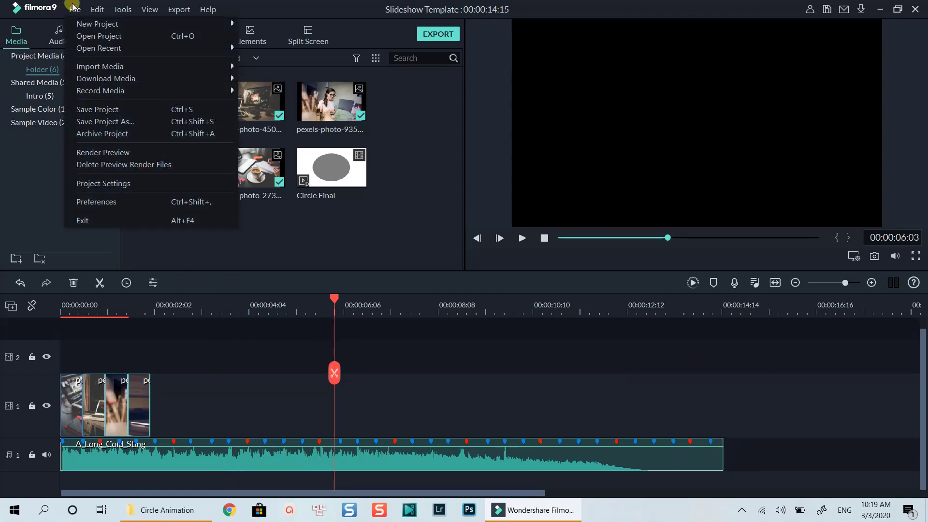
click(90, 203)
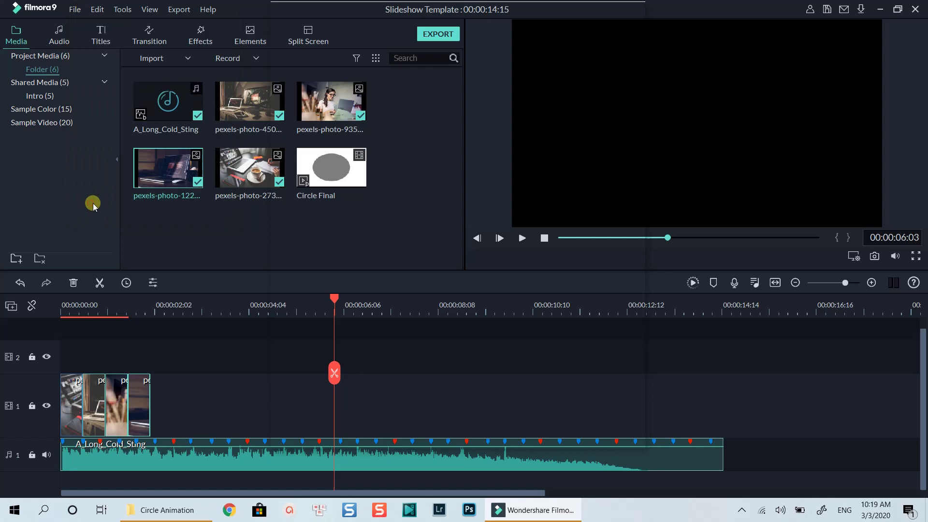
double_click(465, 91)
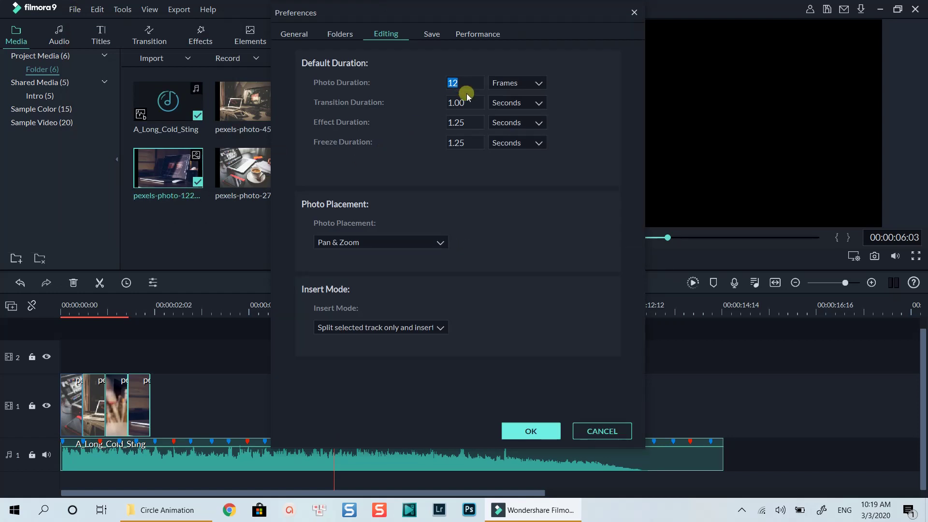
click(536, 83)
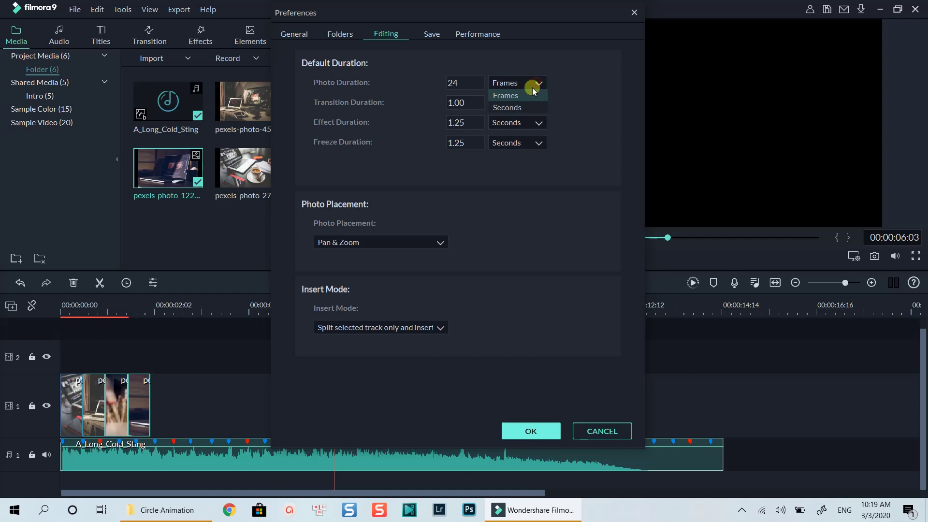
click(512, 106)
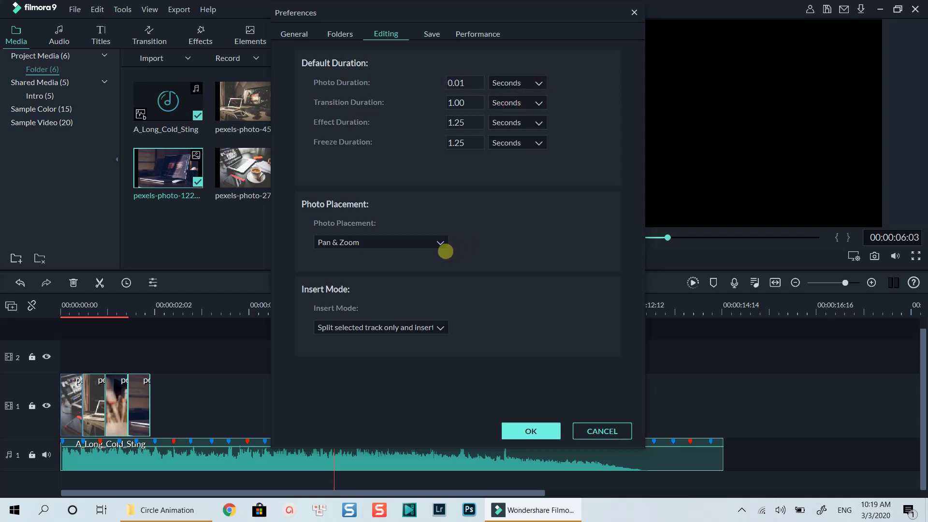
double_click(466, 83)
text(1)
click(519, 431)
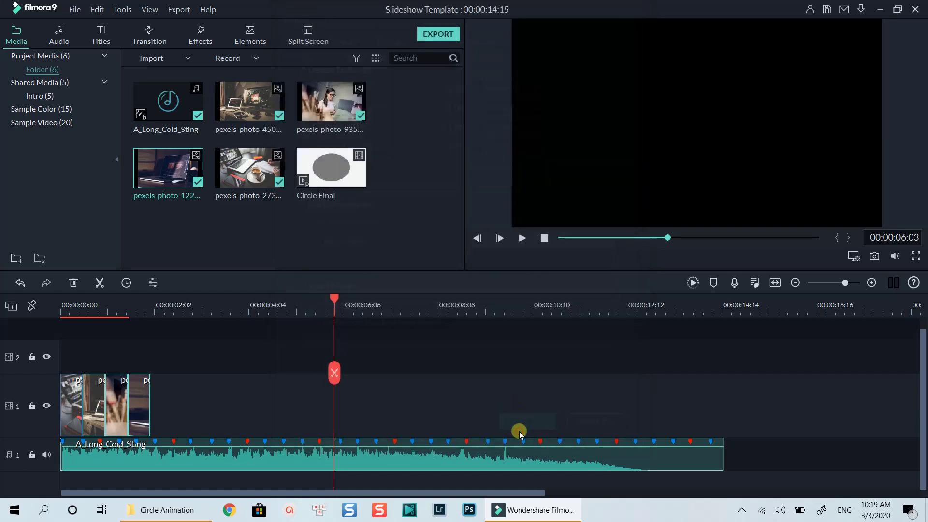
- Delete the old photo clips and re-add the four photos at the start of video track 1
drag(242, 412, 60, 370)
key(Delete)
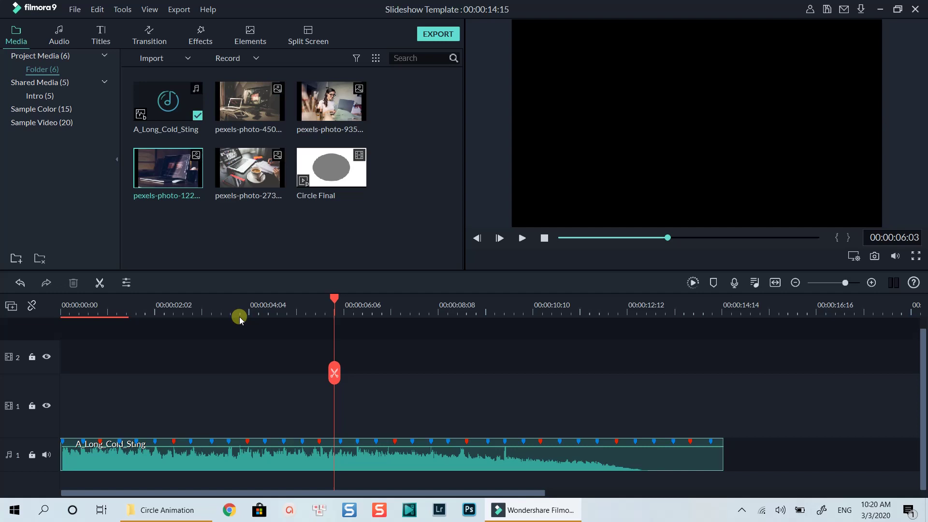
click(262, 113)
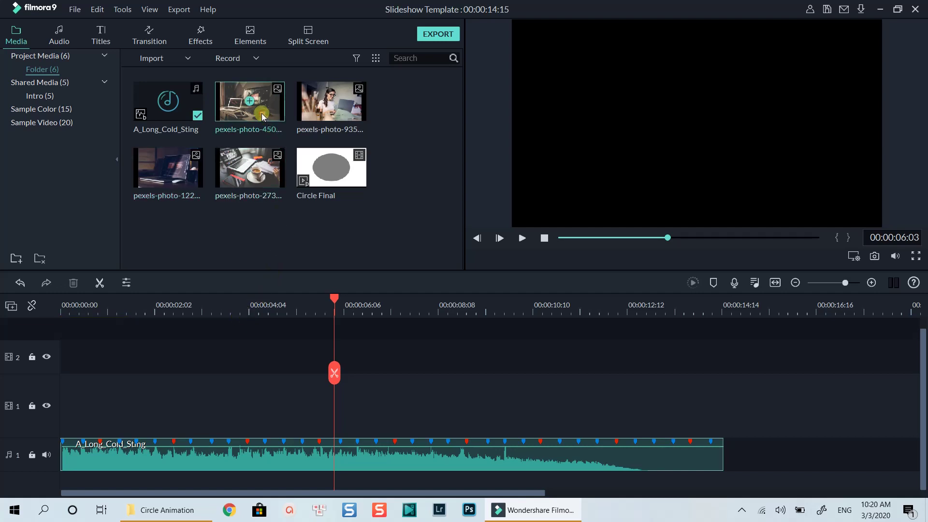
ctrl+click(313, 107)
ctrl+click(188, 180)
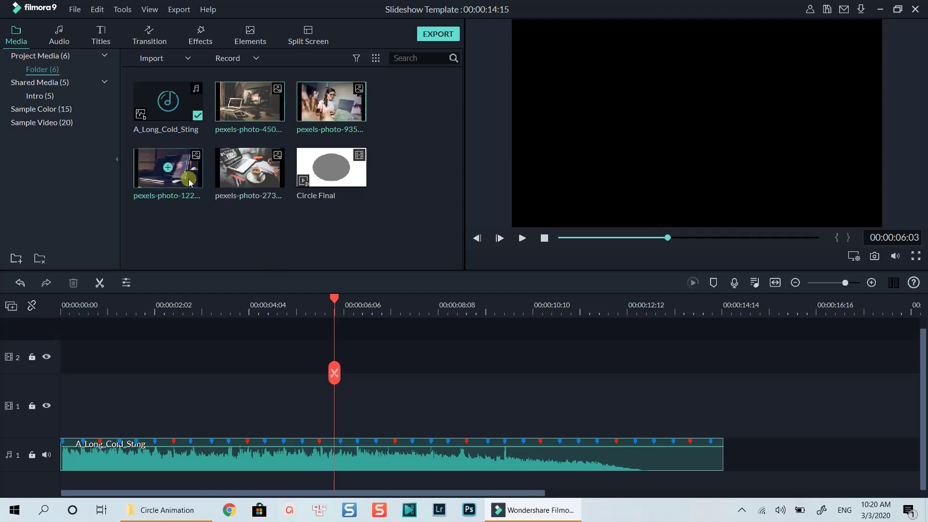
ctrl+click(222, 161)
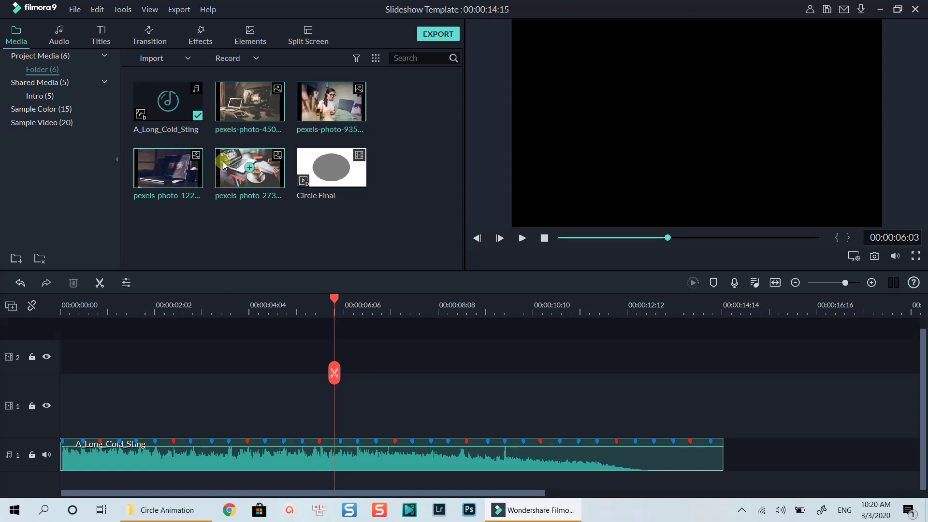
drag(223, 161, 48, 419)
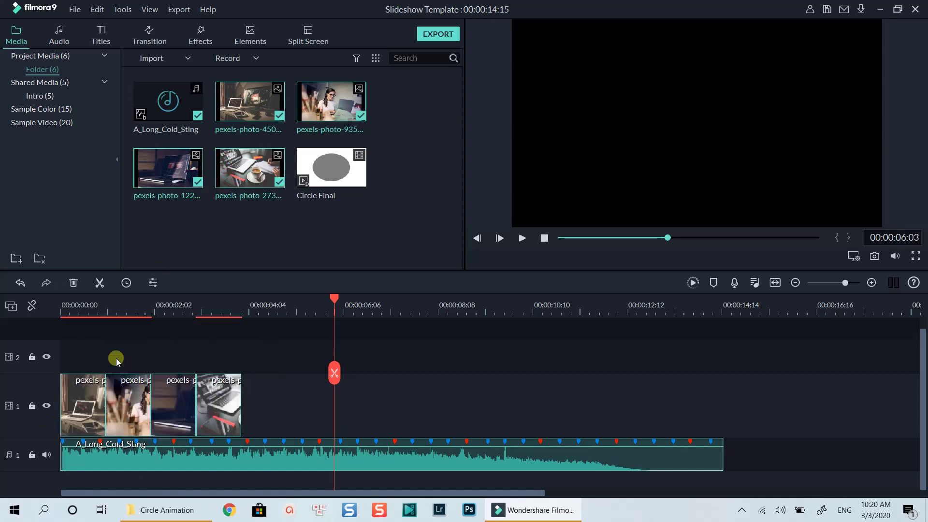
- Preview the 1-second photo slideshow twice from the start
key(Home)
key(space)
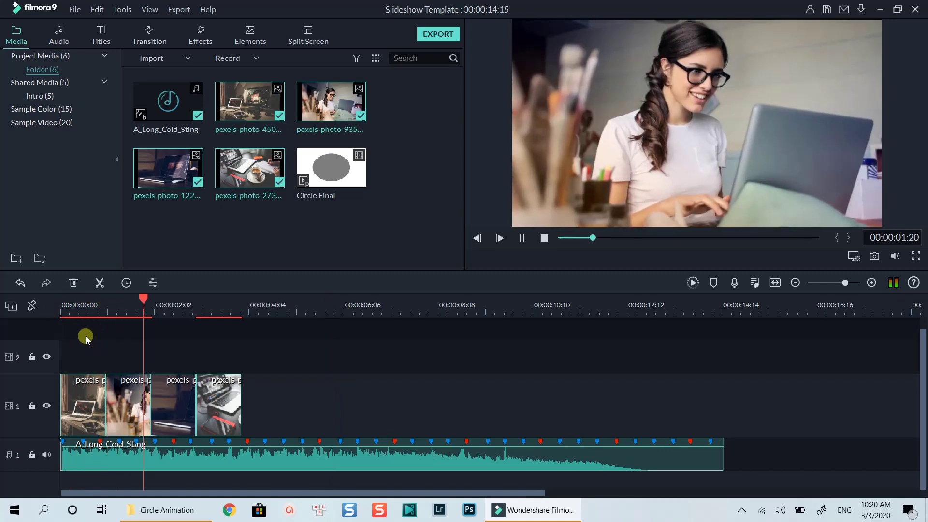
key(space)
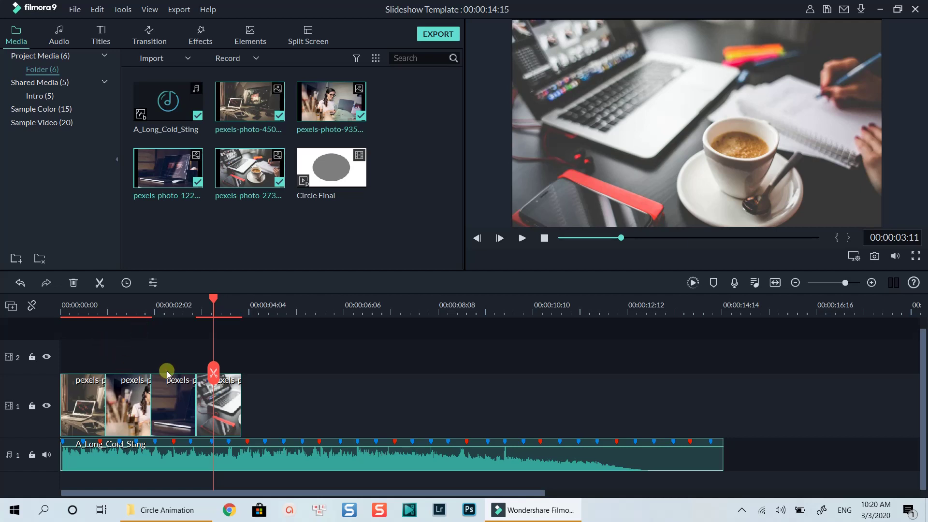
click(72, 304)
key(space)
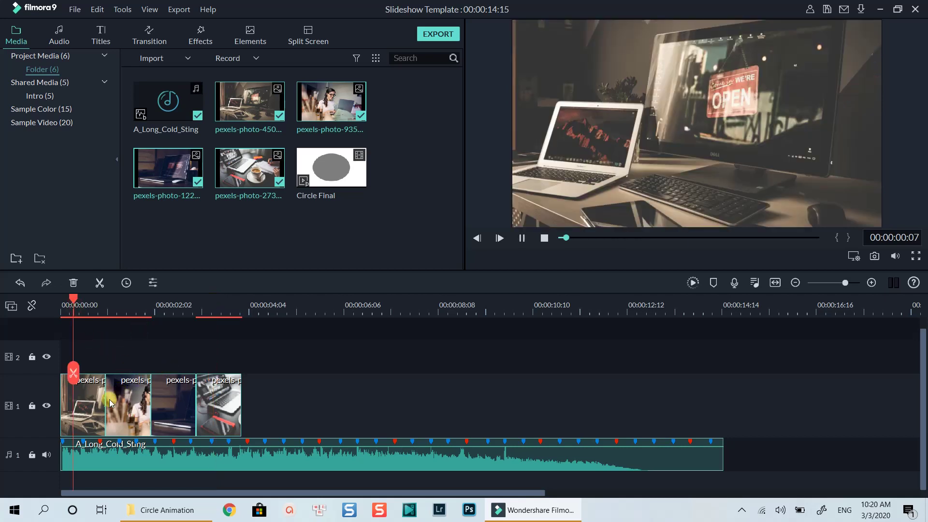
key(space)
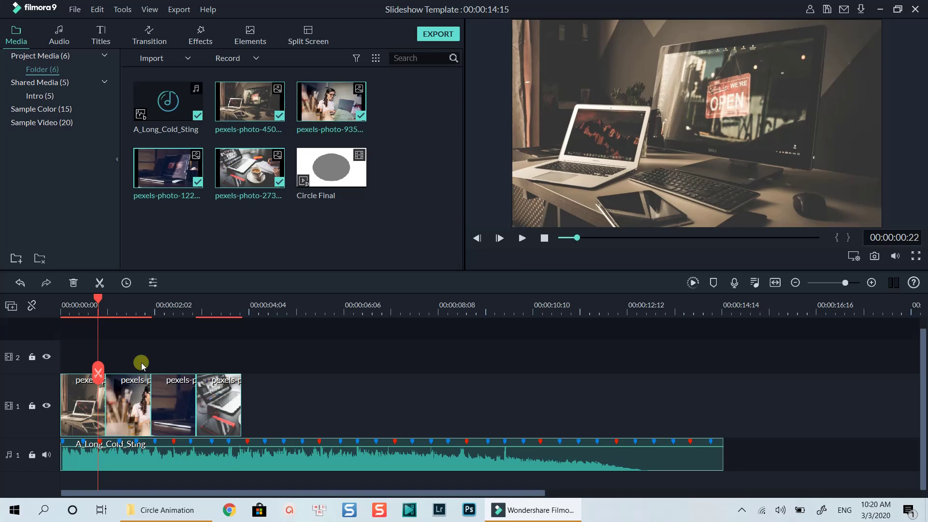
- Give the woman-at-laptop clip a 16:9 Pan & Zoom with swapped start/end and enlarged start frame
double_click(128, 403)
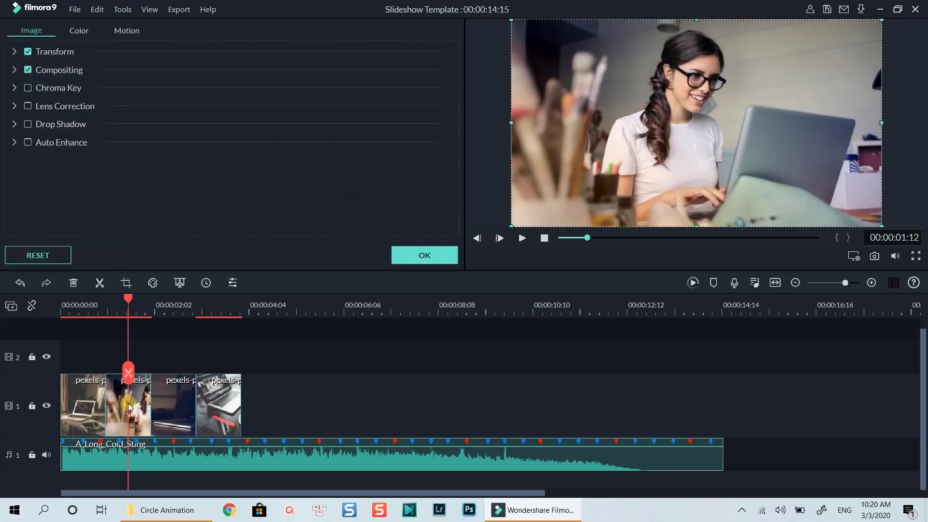
click(126, 283)
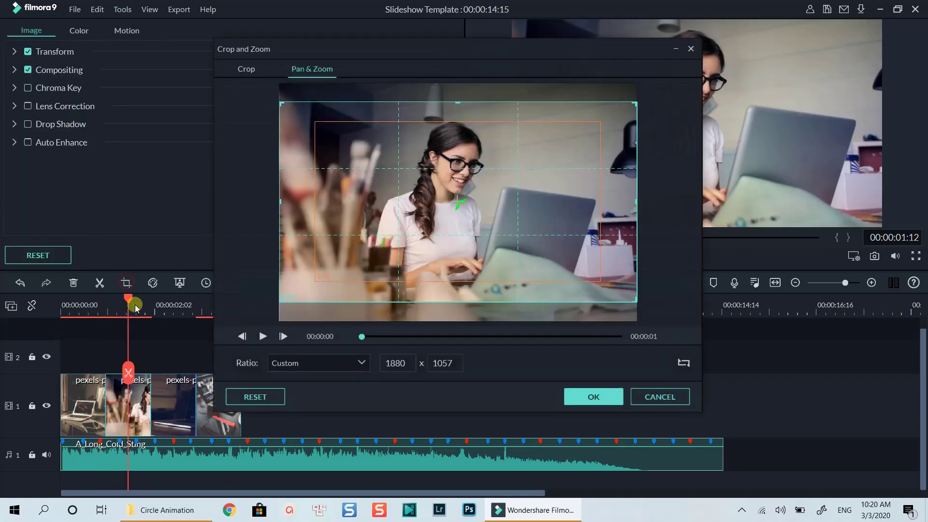
click(684, 363)
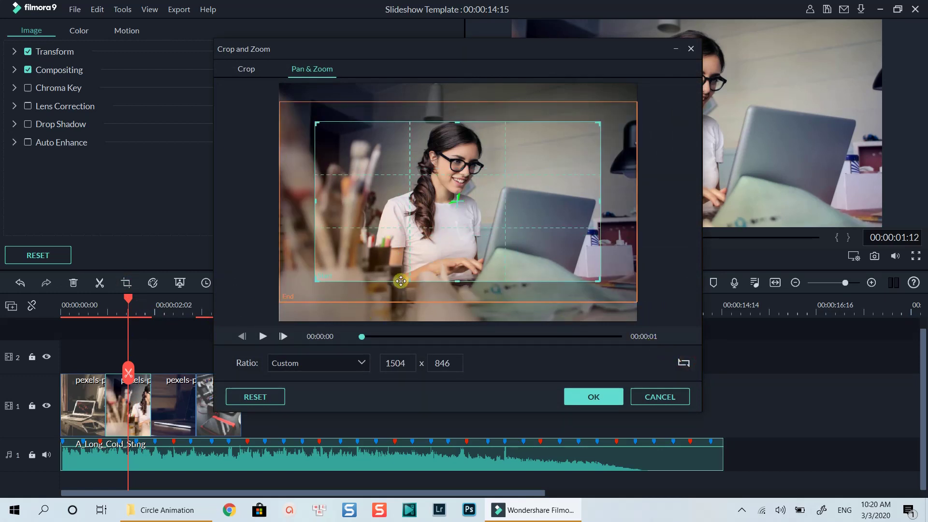
click(301, 363)
click(293, 388)
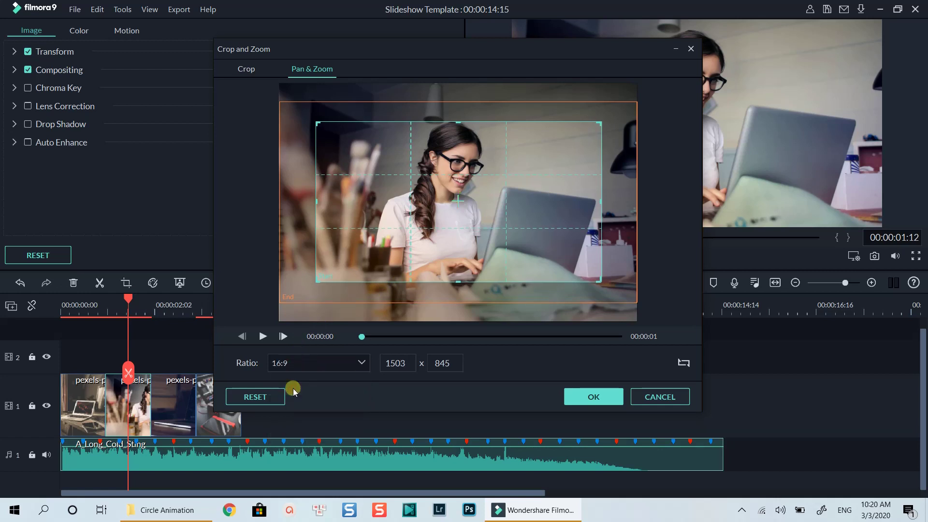
drag(437, 282, 435, 300)
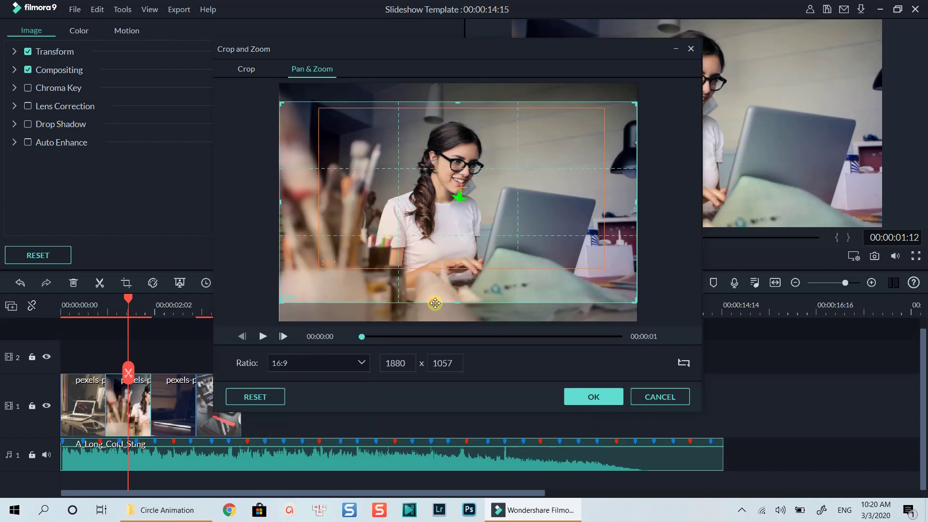
click(572, 396)
- Apply a 16:9 Pan & Zoom to the first clip and close the editing panel
click(81, 395)
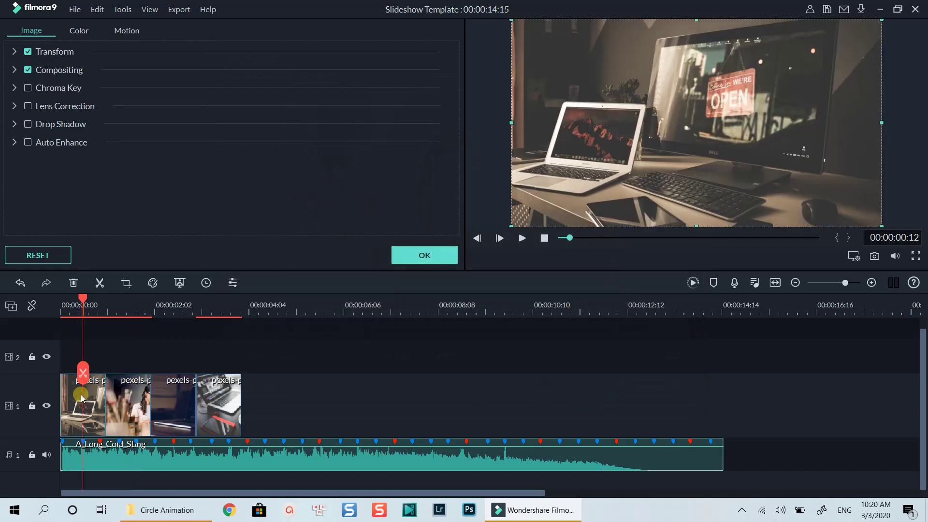
click(126, 283)
click(332, 362)
click(315, 389)
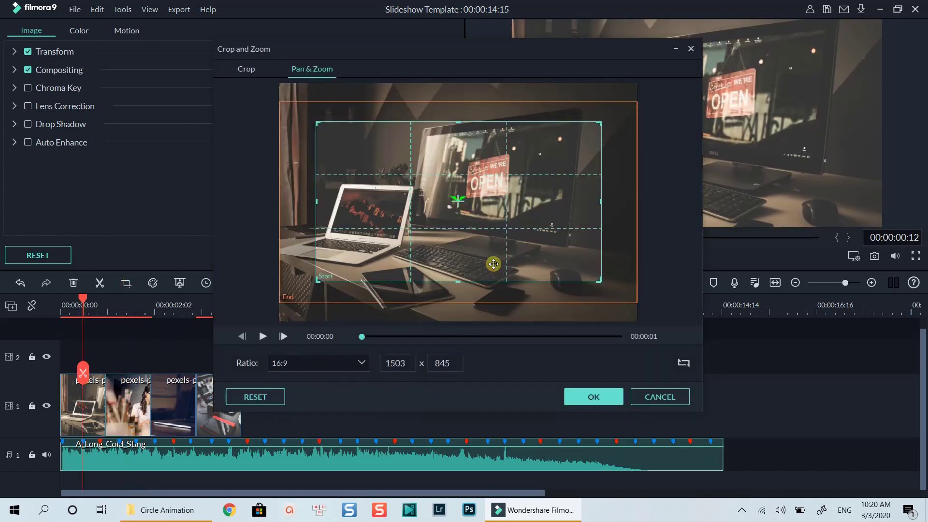
click(594, 397)
click(68, 311)
click(274, 340)
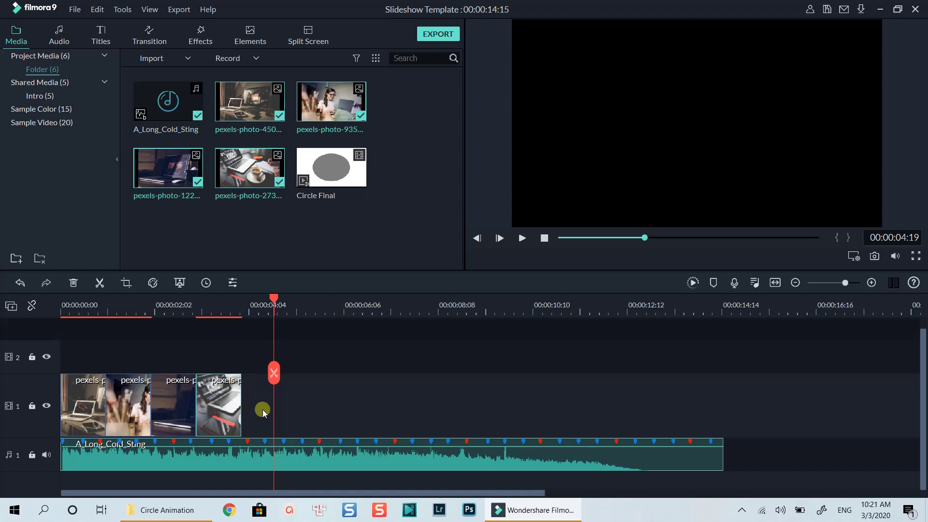
- Copy the four photo clips, paste them after the originals, and play the eight clips
drag(262, 410, 86, 379)
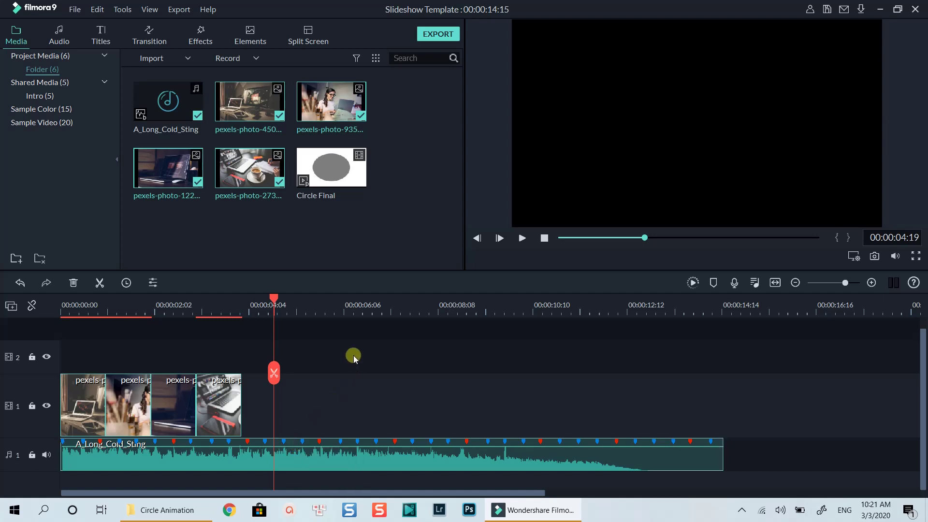
drag(250, 311, 242, 296)
key(ctrl+v)
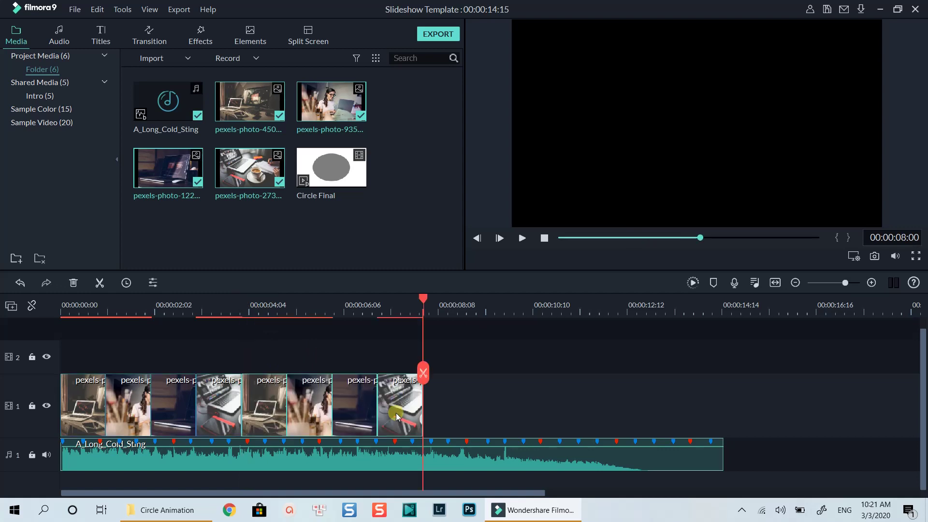
click(265, 406)
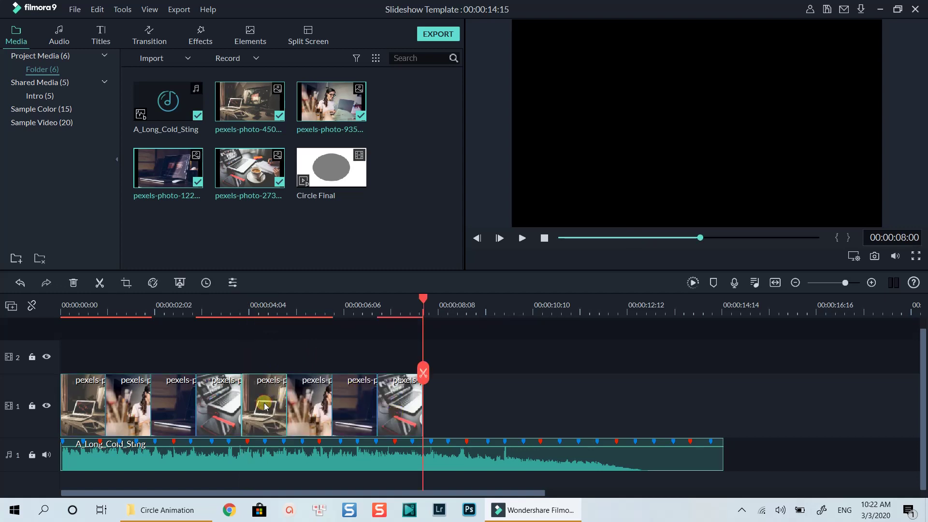
click(62, 313)
key(space)
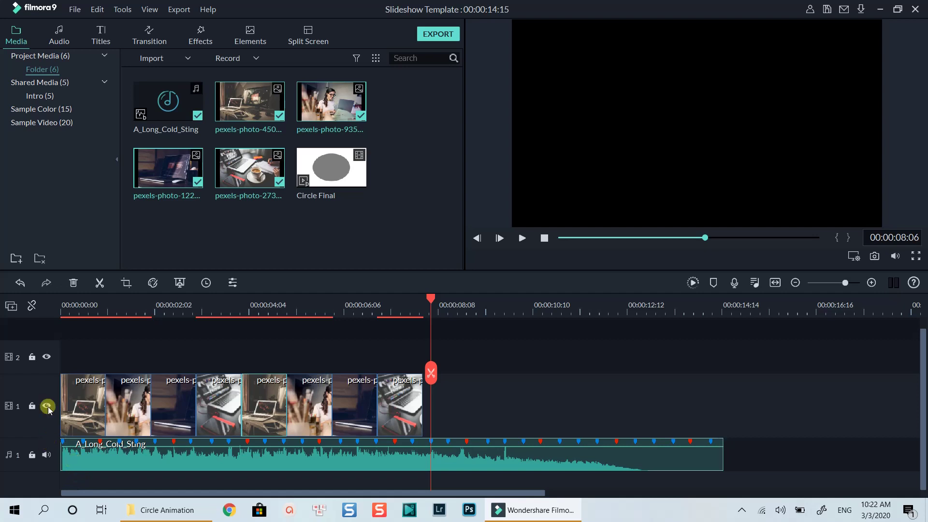
- Place the Default Title from the Titles presets onto track 2 above the photos
click(103, 43)
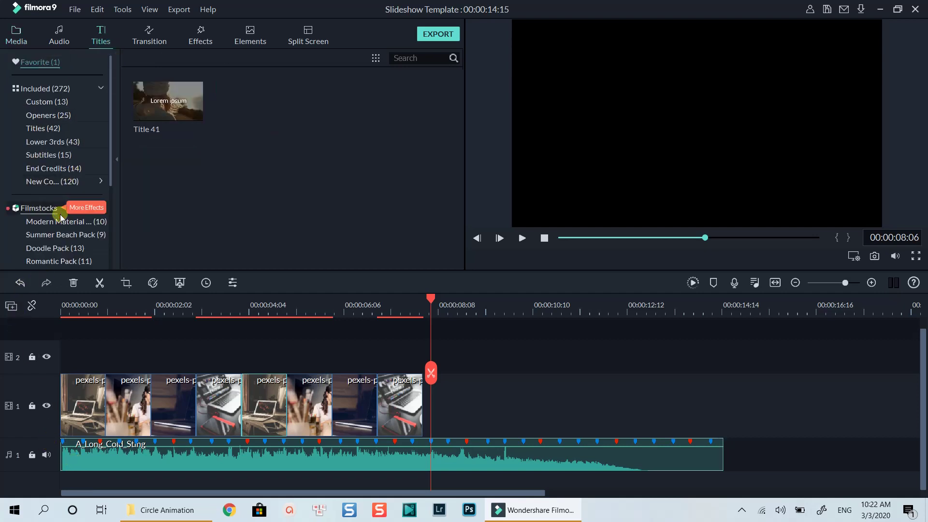
click(44, 142)
click(42, 129)
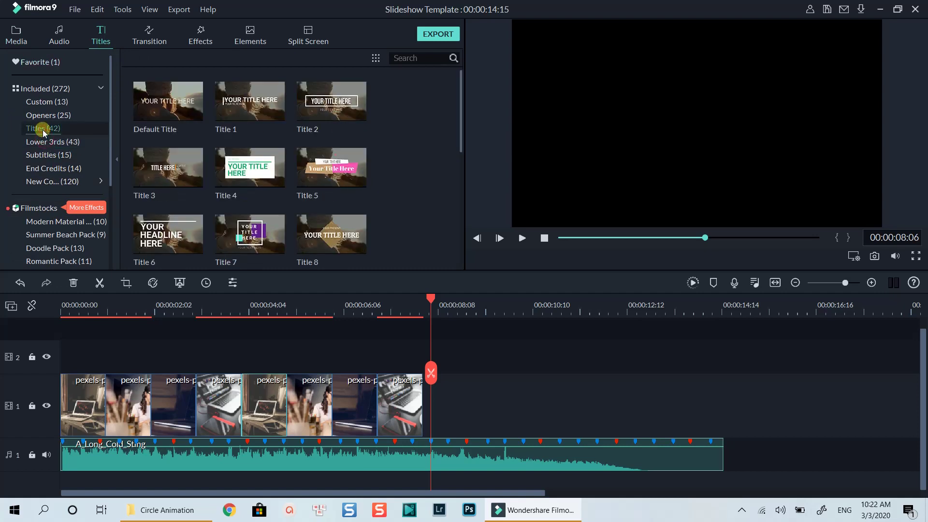
mouse_move(187, 115)
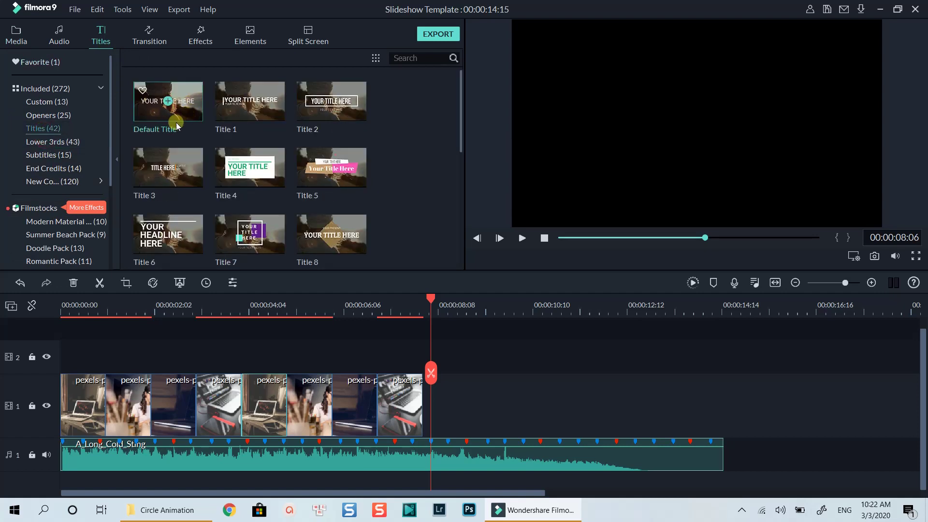
drag(185, 119, 54, 358)
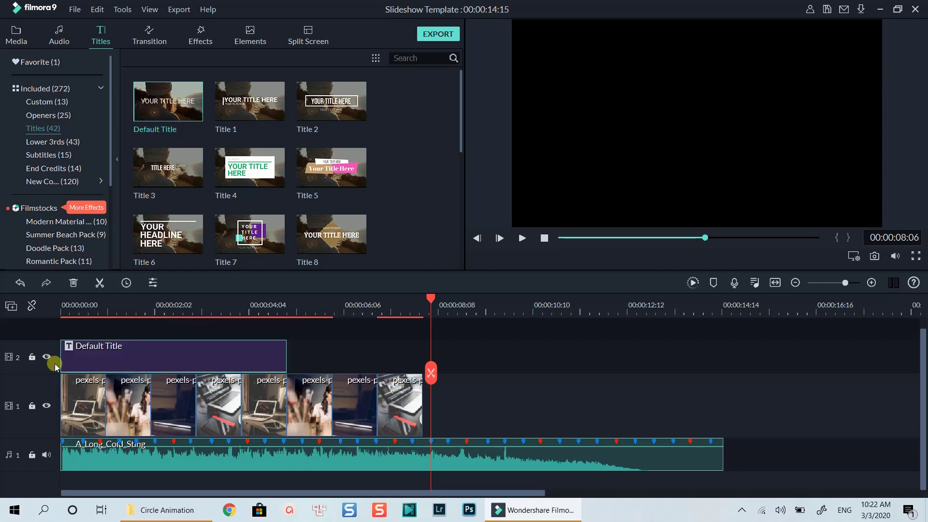
- Preview, trim the title clip to about 1 second, and open its text editor
click(65, 313)
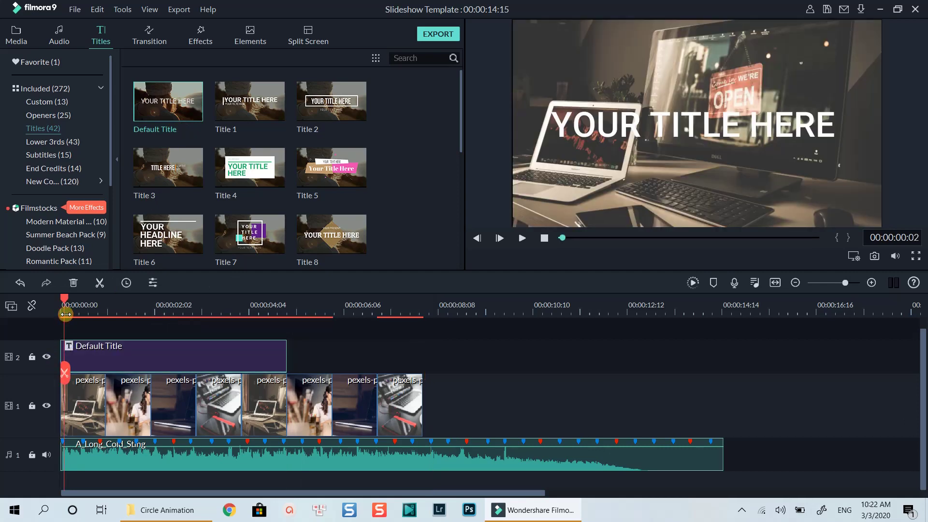
key(space)
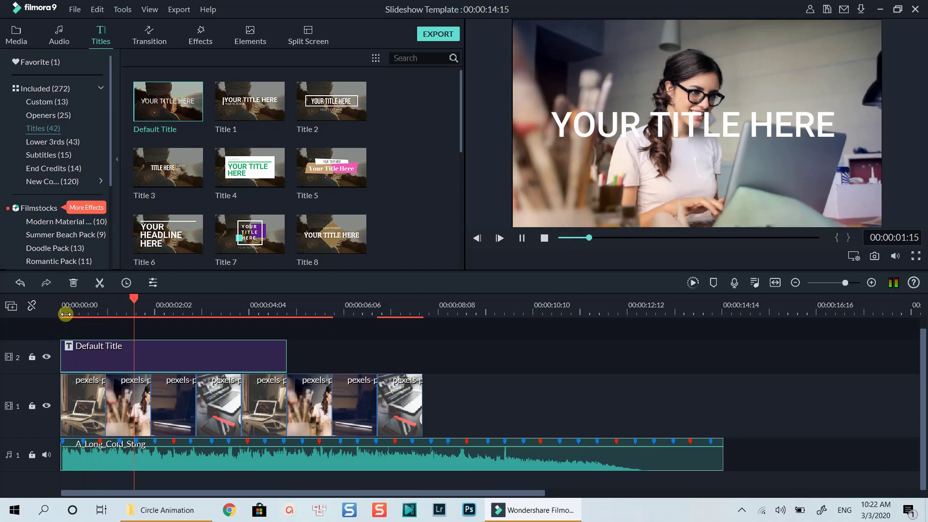
key(space)
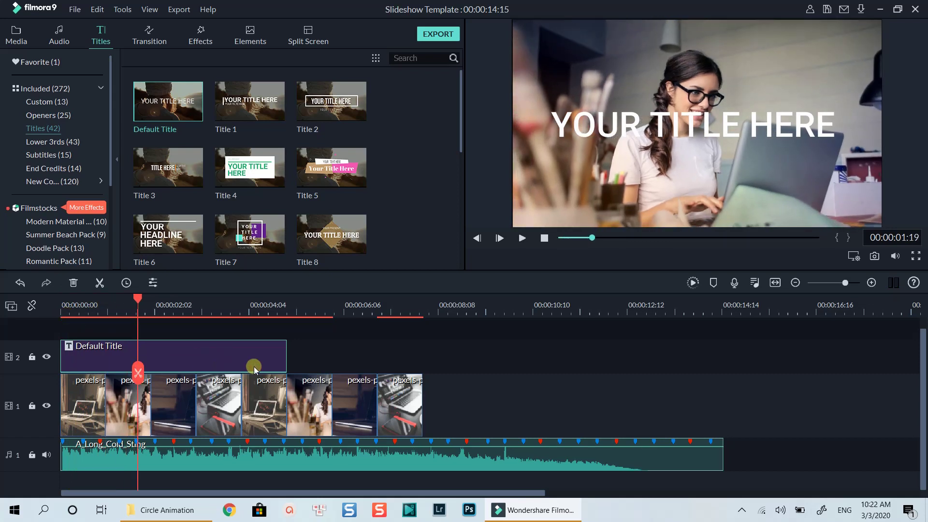
drag(288, 357, 107, 363)
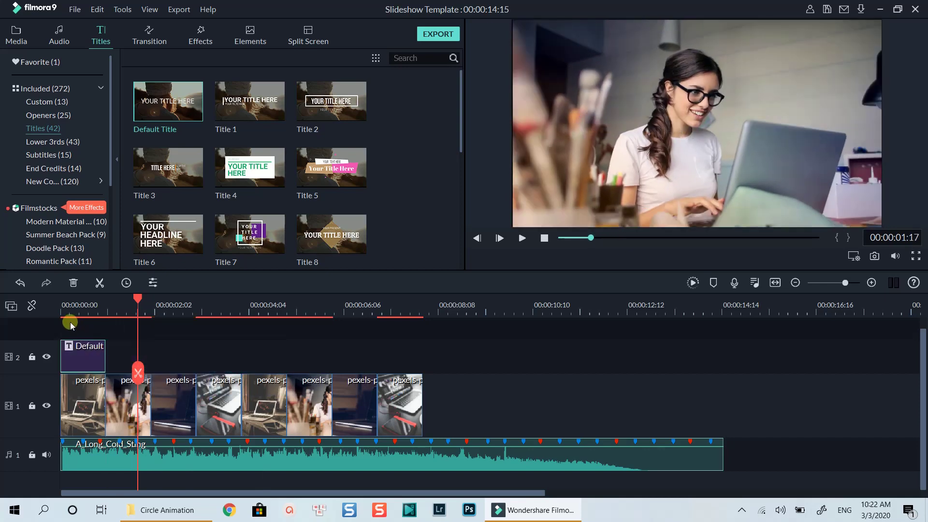
double_click(75, 355)
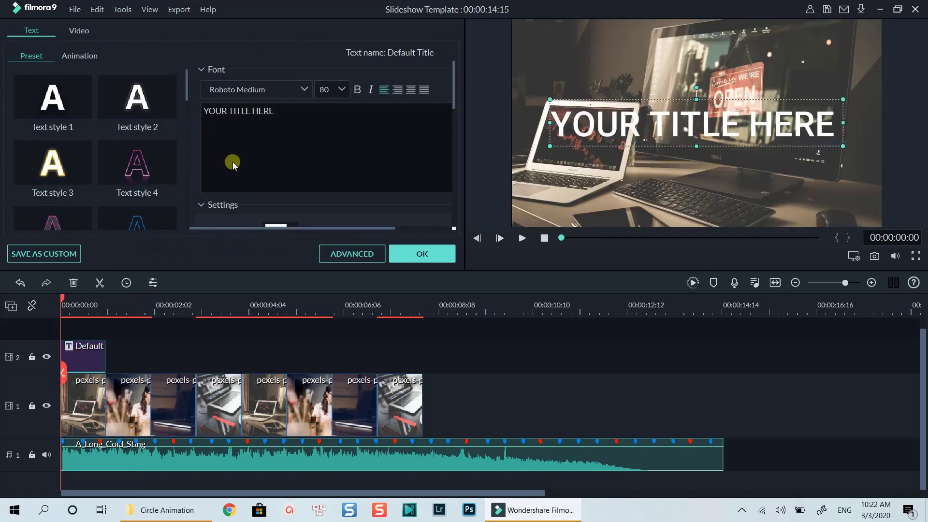
- Replace the title text with 'Software Review' in the Advanced editor
click(346, 258)
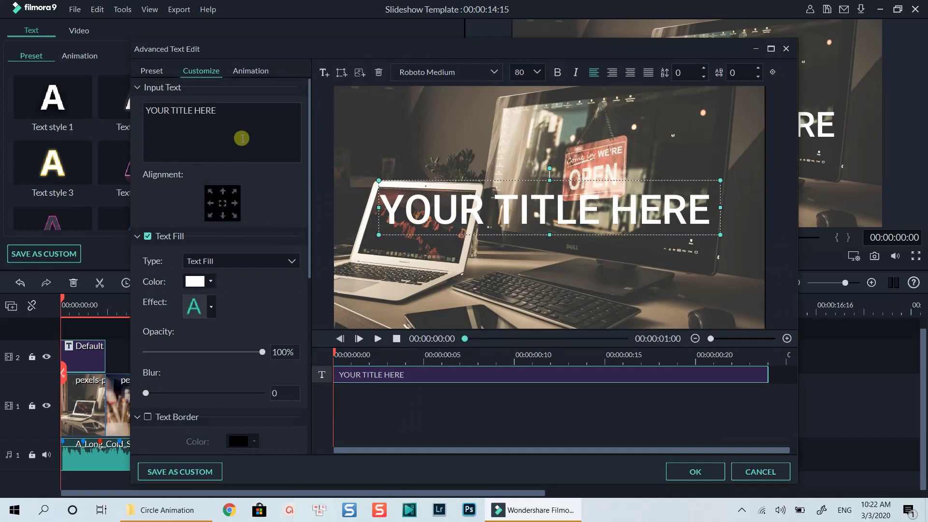
click(229, 115)
drag(229, 112, 140, 112)
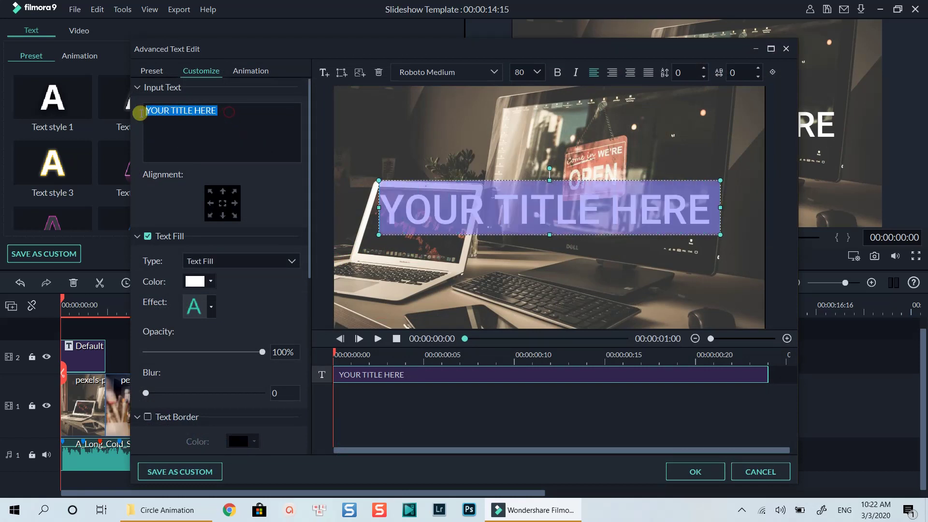
text(So)
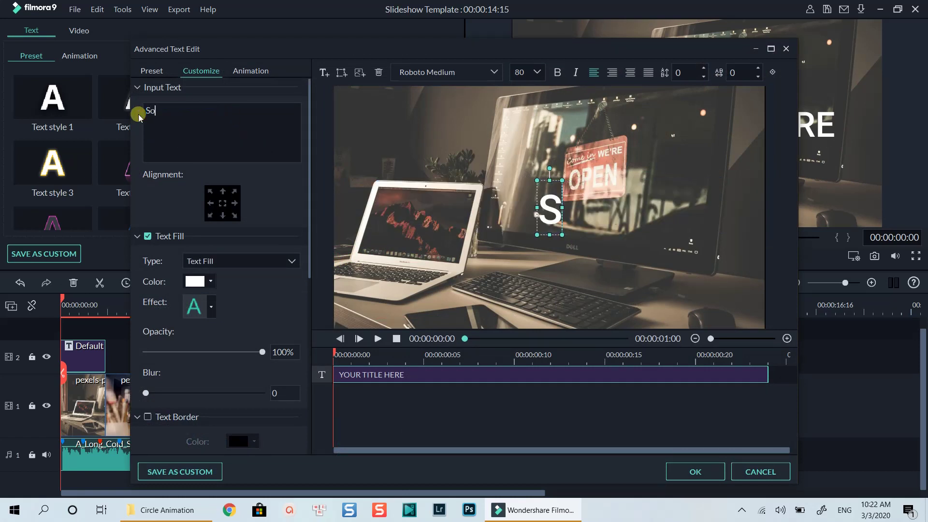
text(ftware Review)
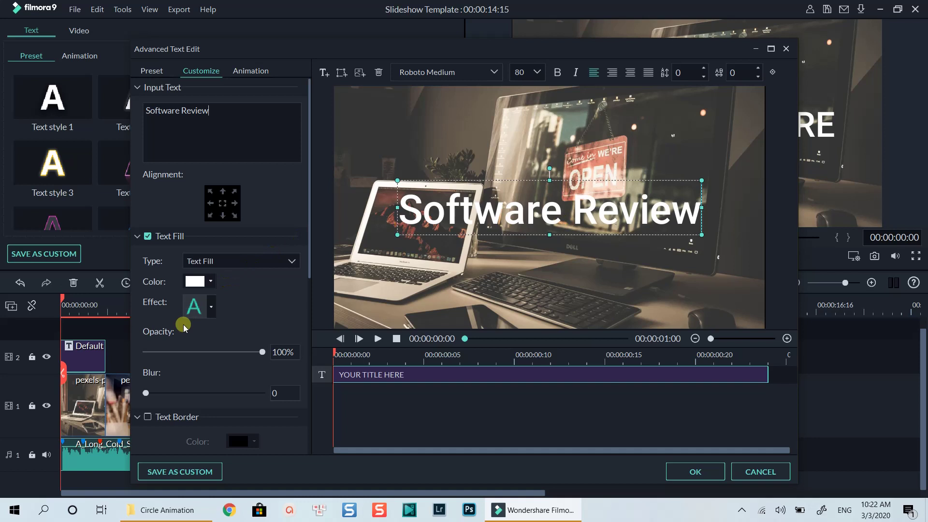
- Add a black text border and a dark red text shadow to the title
click(147, 417)
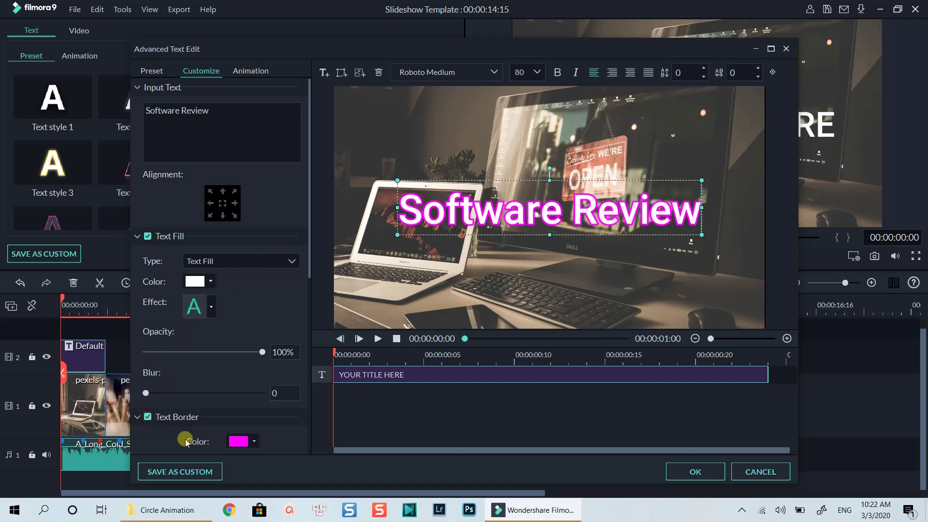
click(253, 441)
click(233, 496)
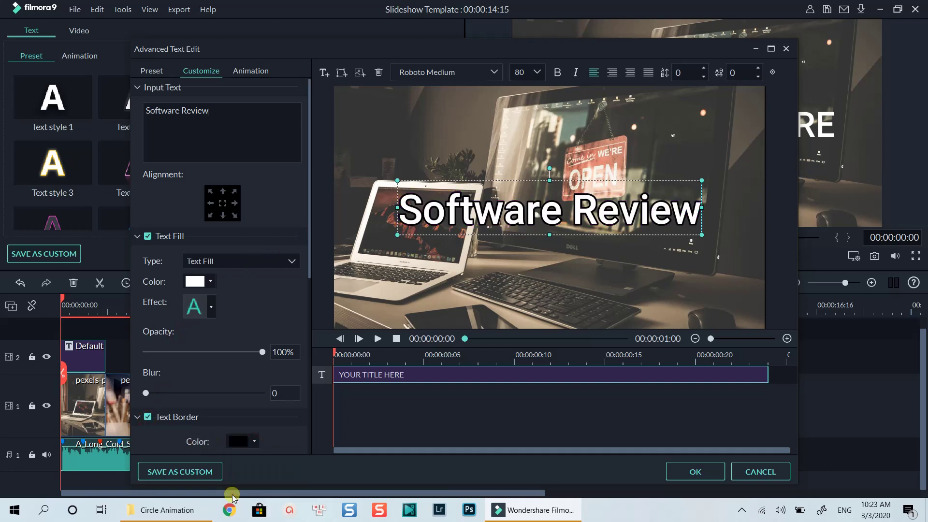
drag(309, 258, 303, 372)
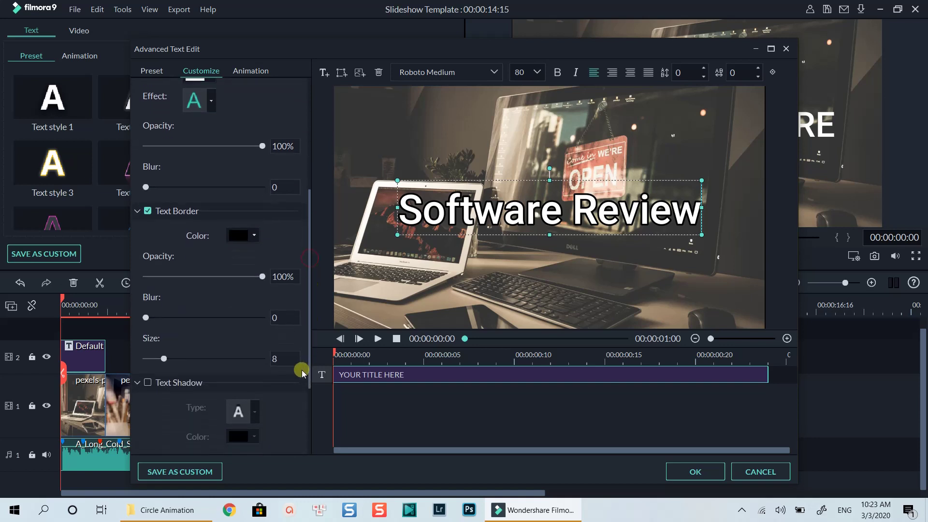
click(148, 378)
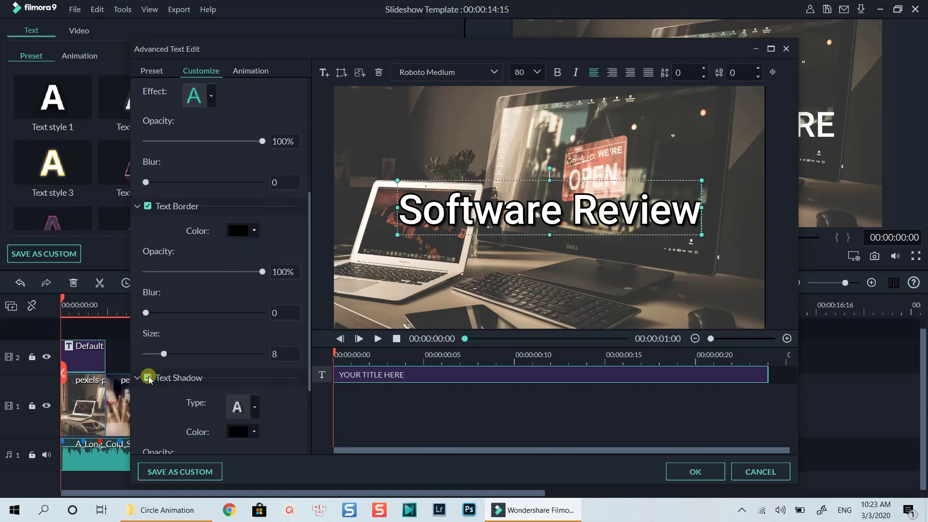
click(254, 434)
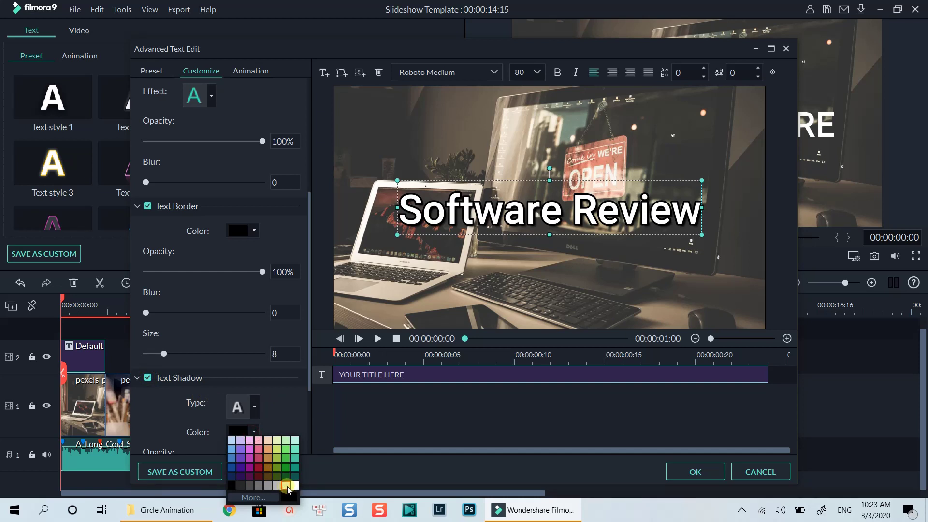
click(258, 468)
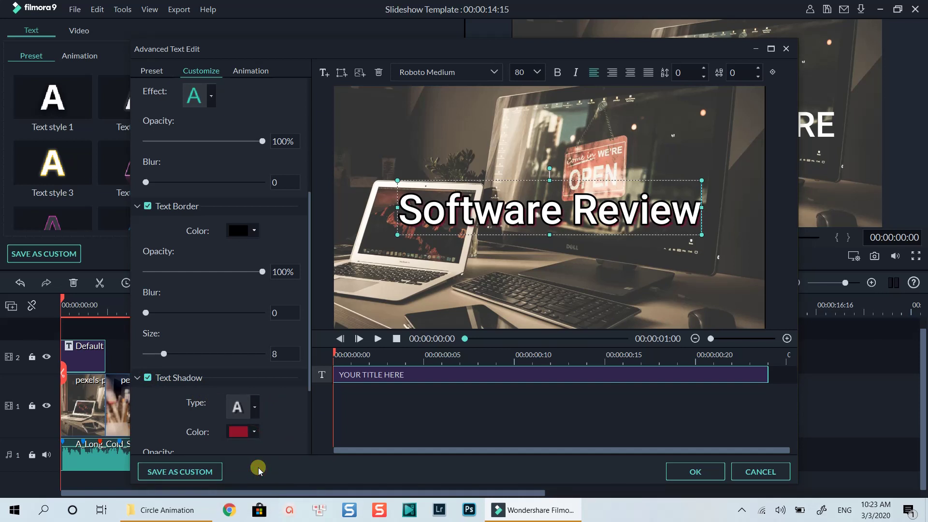
- Switch the title font to Impact, widen character spacing to 3, and preview it
click(468, 76)
scroll(469, 81, up, 10)
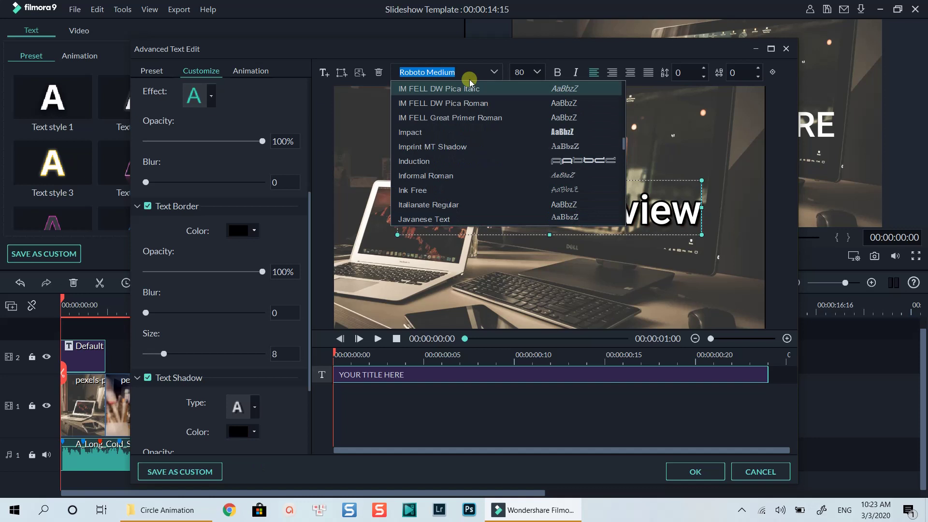
click(444, 135)
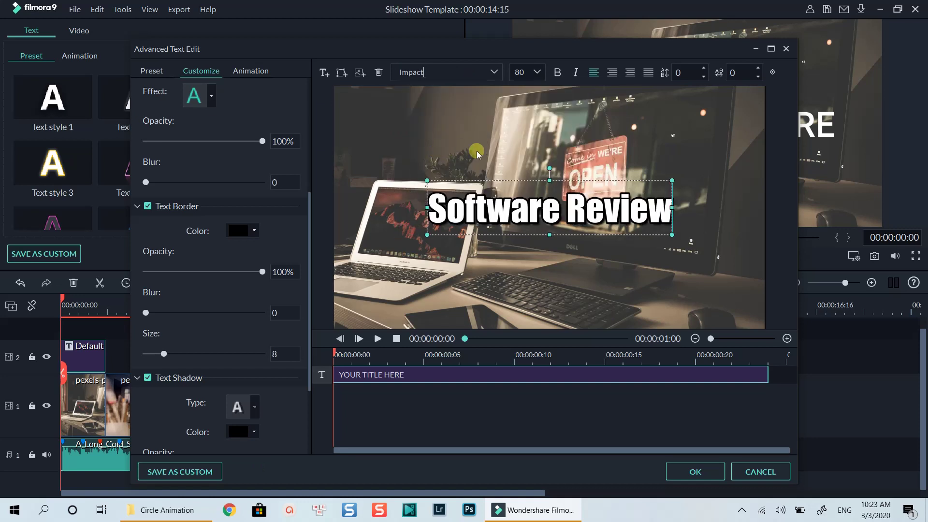
scroll(725, 73, up, 3)
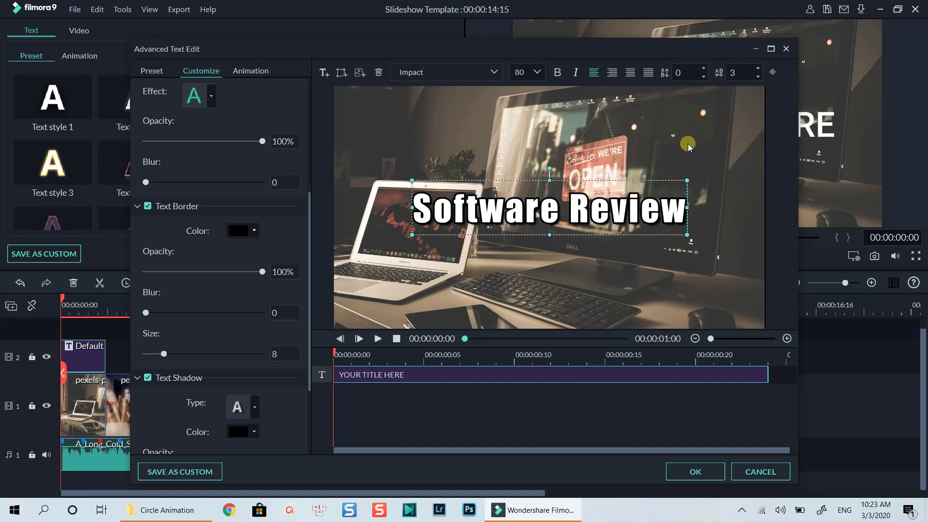
click(375, 341)
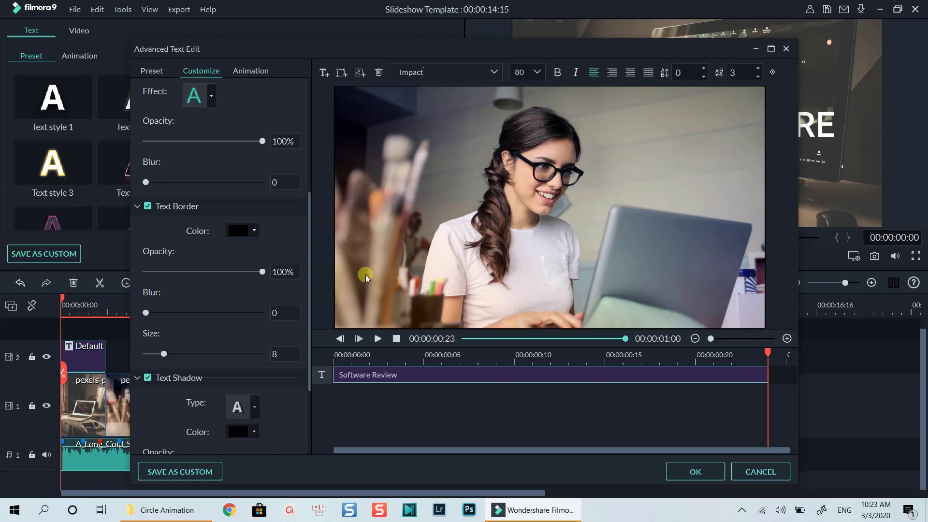
click(369, 356)
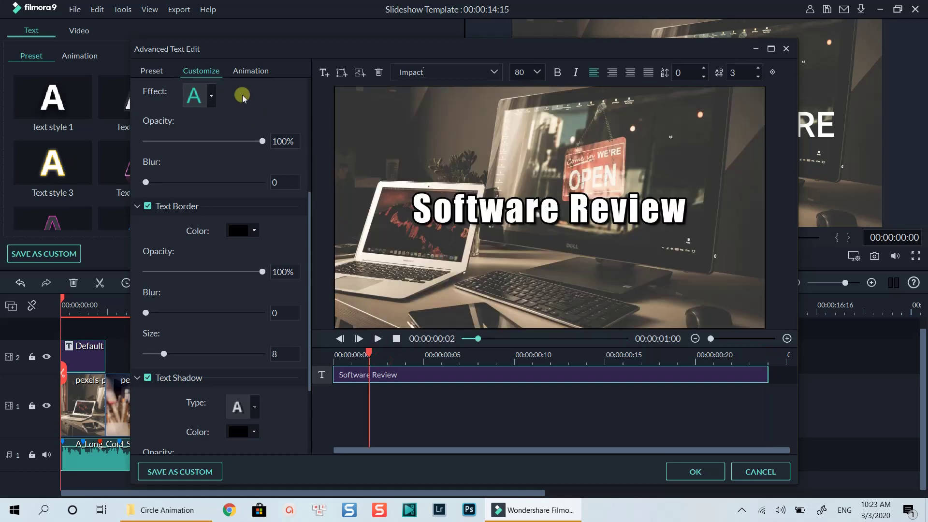
- Give the Software Review title the Zoom in 1 animation and close the advanced editor
click(243, 72)
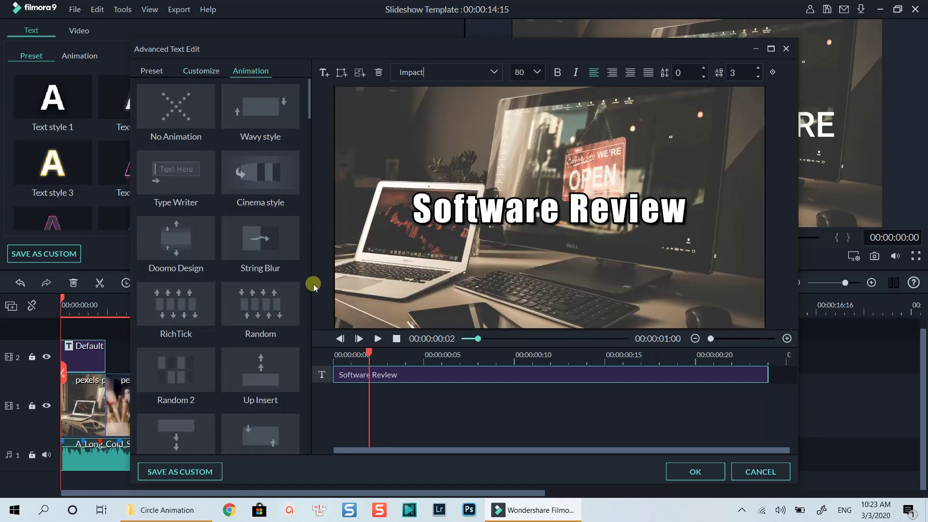
scroll(294, 309, down, 10)
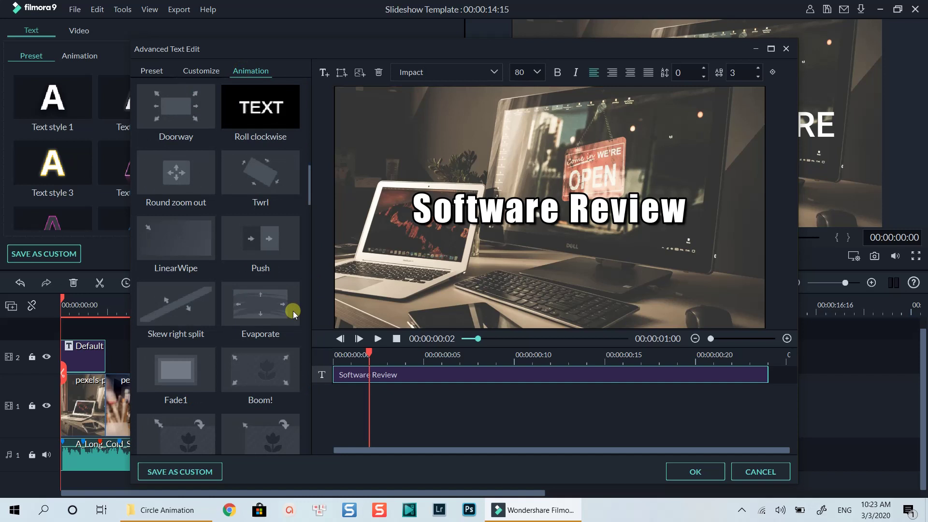
scroll(294, 311, up, 3)
scroll(174, 324, down, 15)
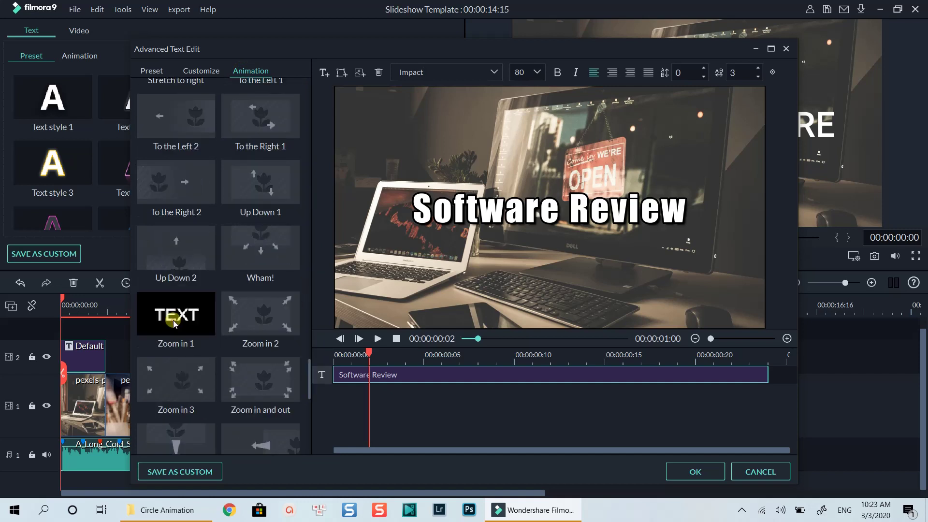
click(175, 323)
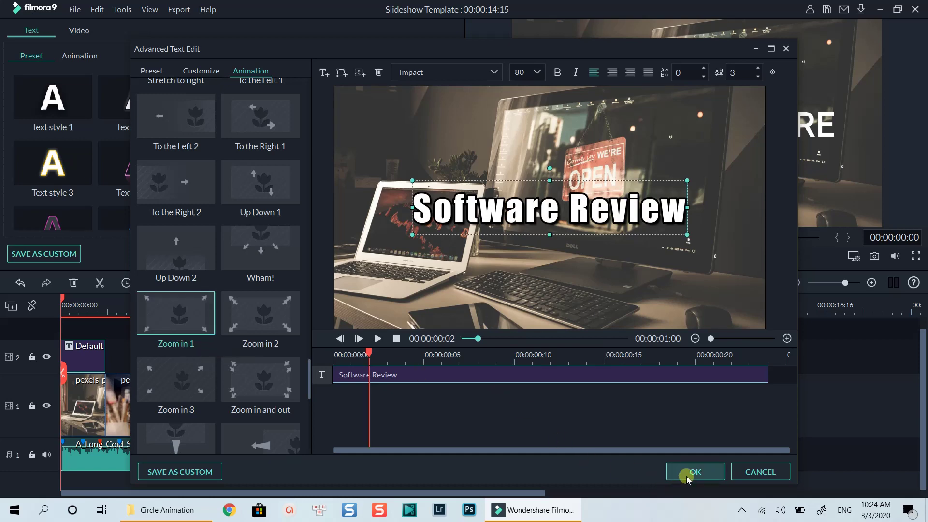
click(688, 476)
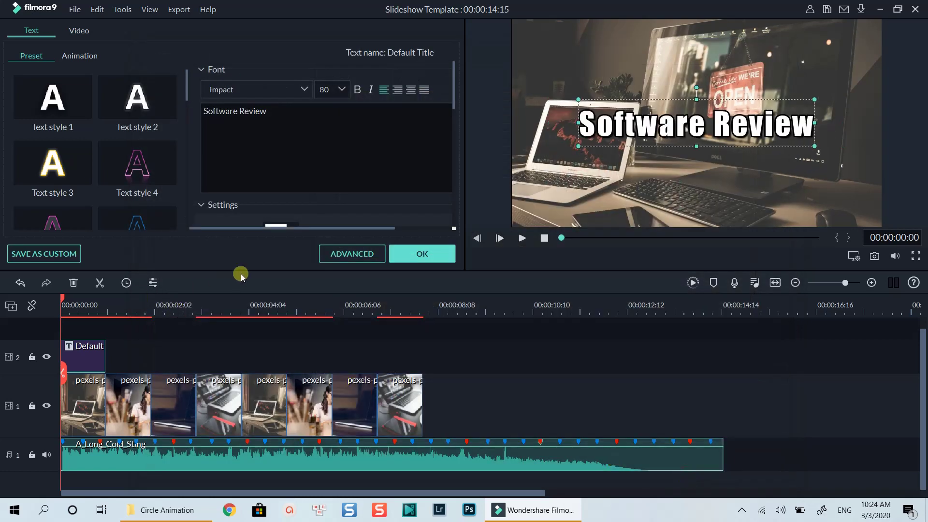
- Finish the title edit and play the slideshow to check it
click(410, 255)
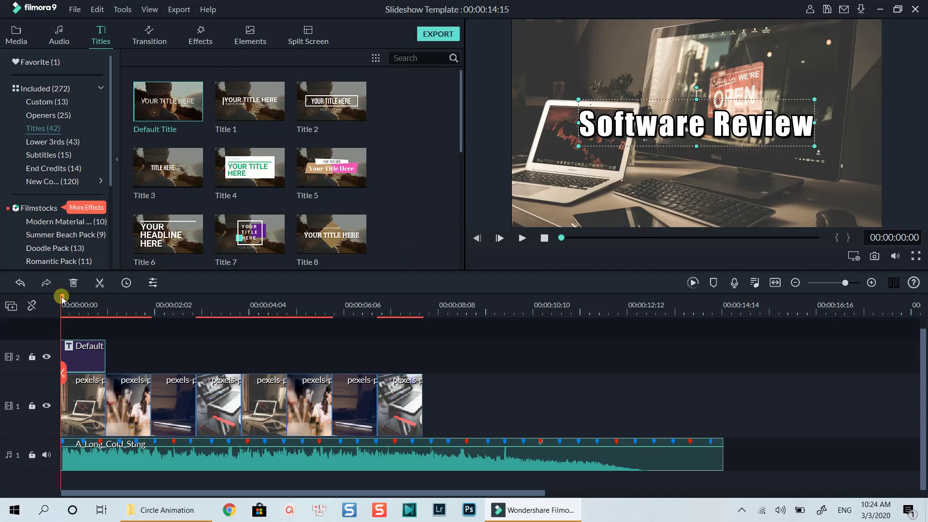
key(space)
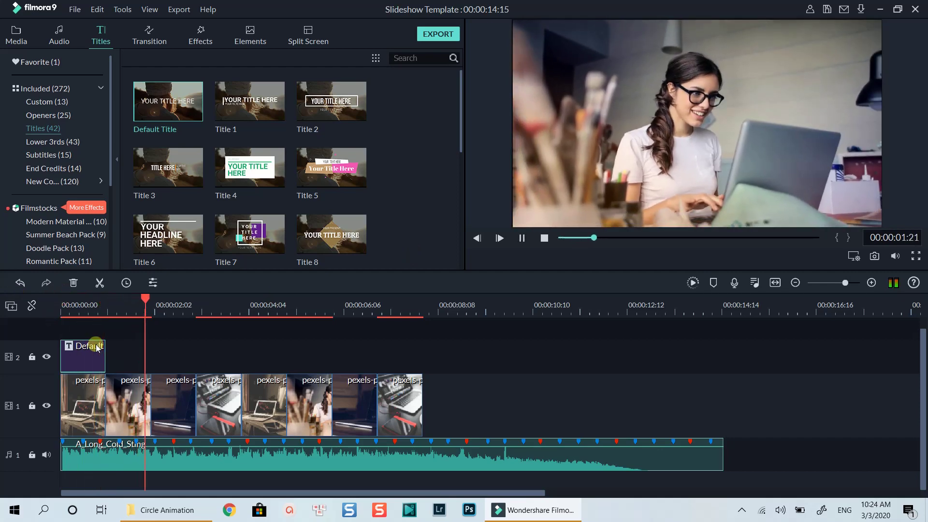
key(space)
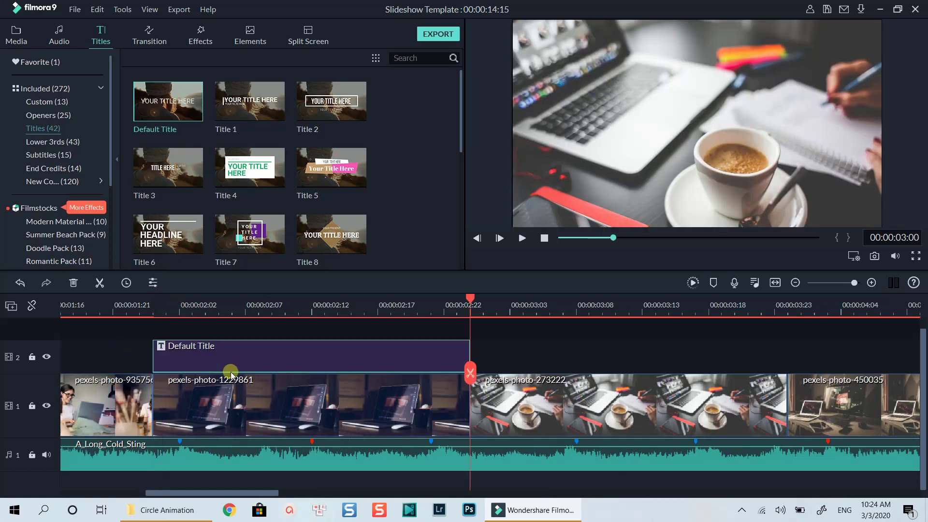
- Retitle the following title clips 'Travel Videos', 'Gear' and 'YouTube Training'
double_click(230, 368)
text(Travel Videos)
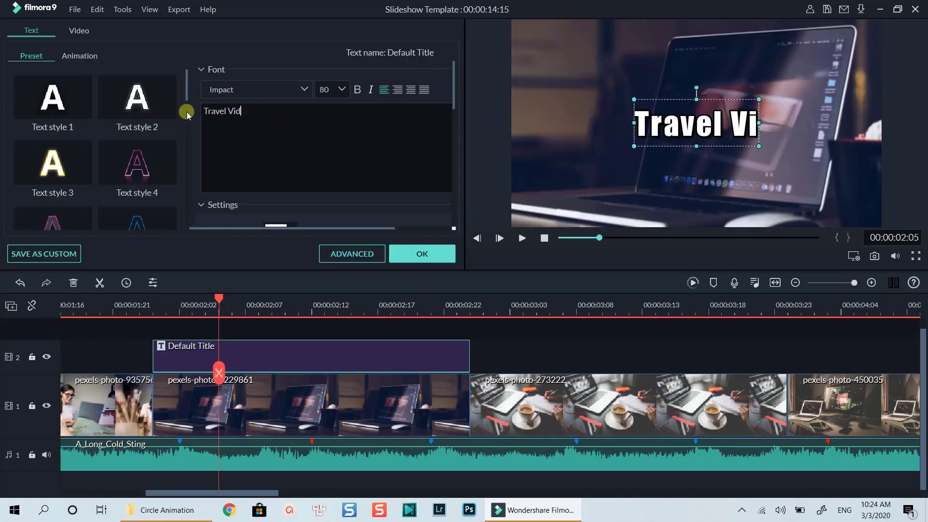
click(421, 253)
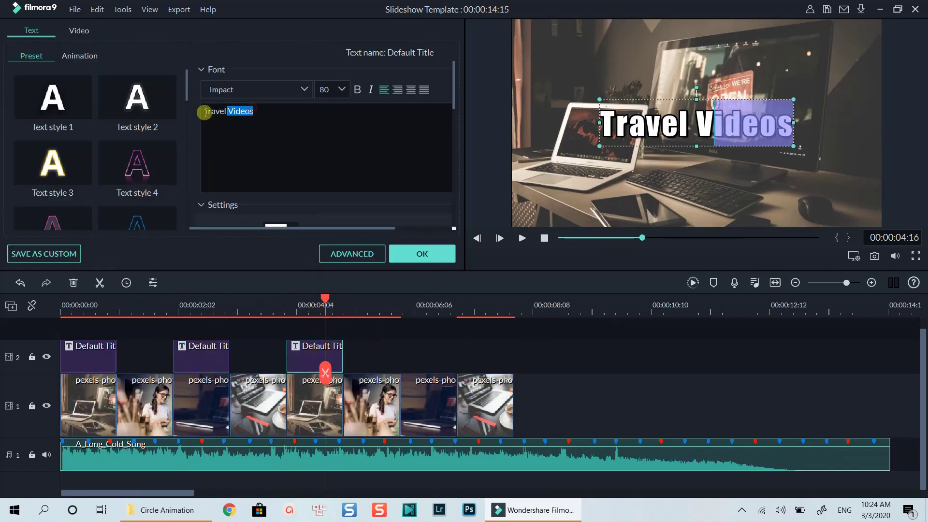
text(Gear)
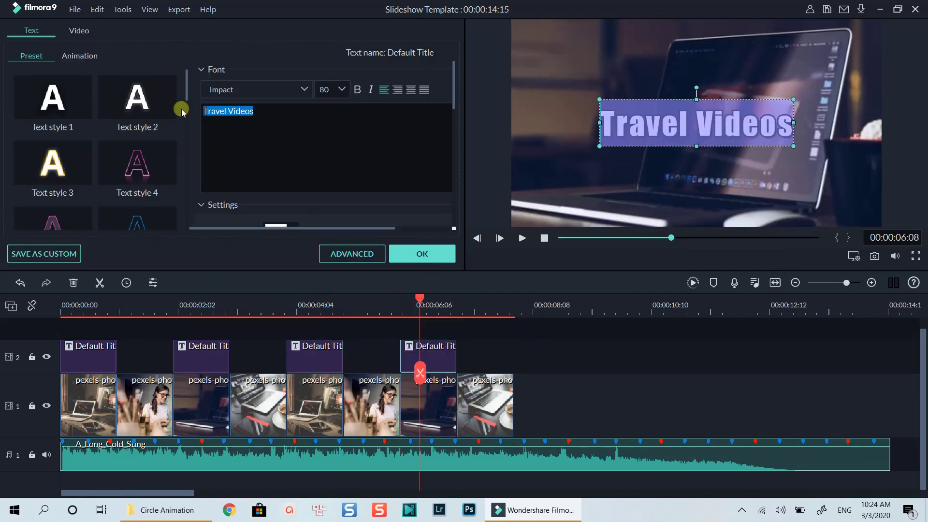
text(YouTube Training)
click(422, 253)
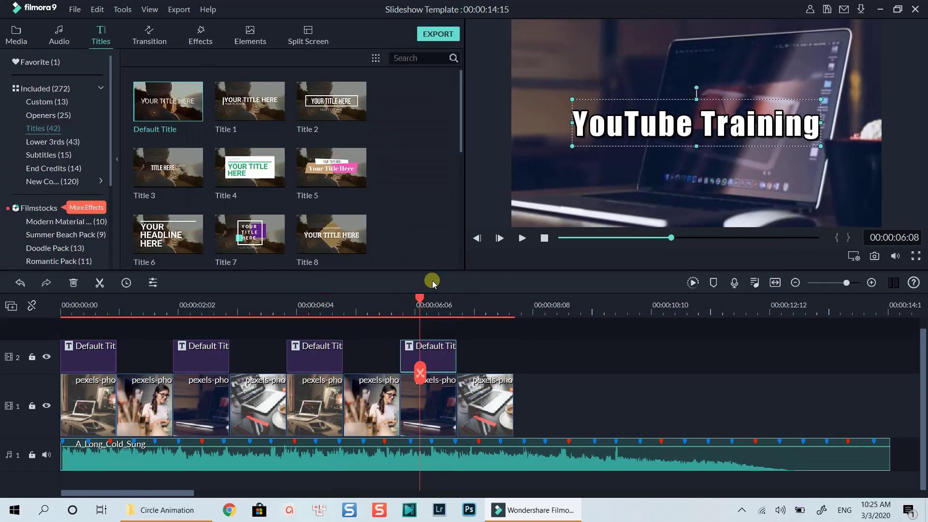
click(576, 376)
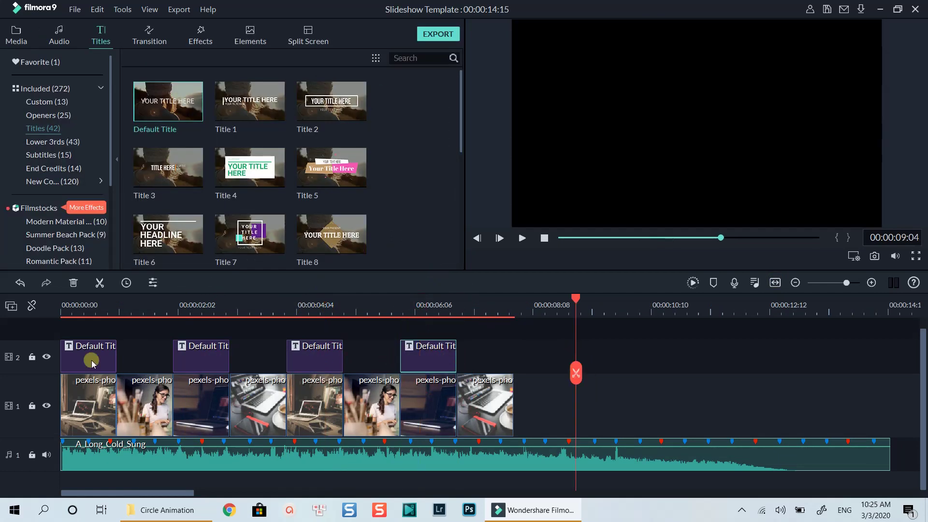
- Put Circle Final on track 2 after the last title, keeping 1920 x 1080 24fps settings
click(14, 37)
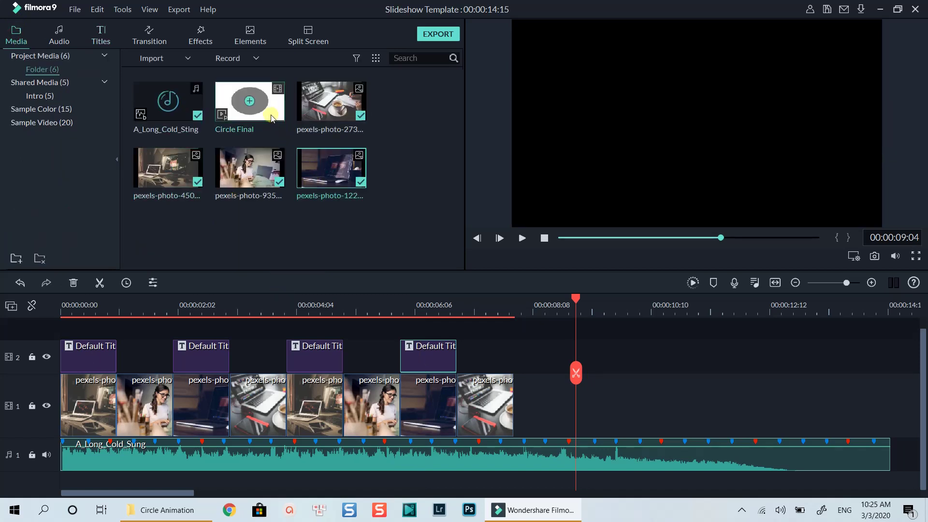
drag(271, 118, 517, 364)
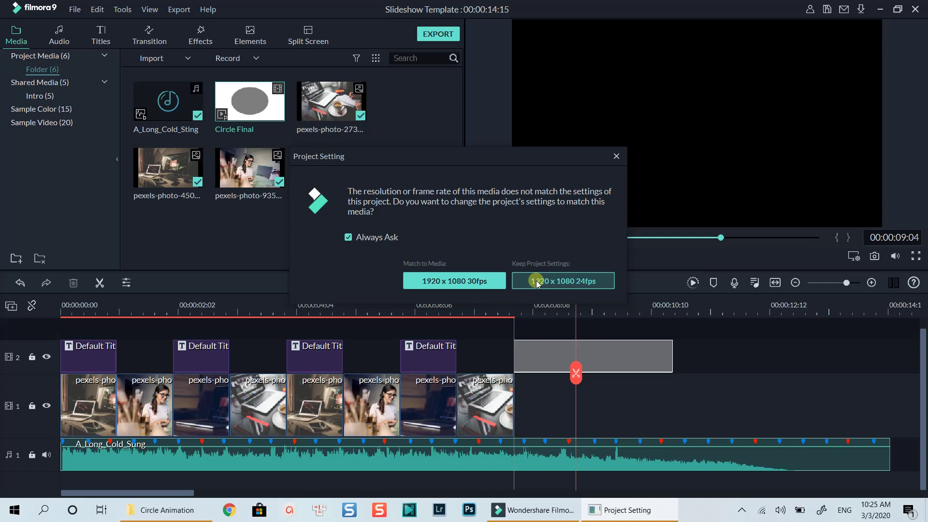
click(536, 281)
- Slow the Circle Final clip to 0.75x speed and preview it
right_click(569, 363)
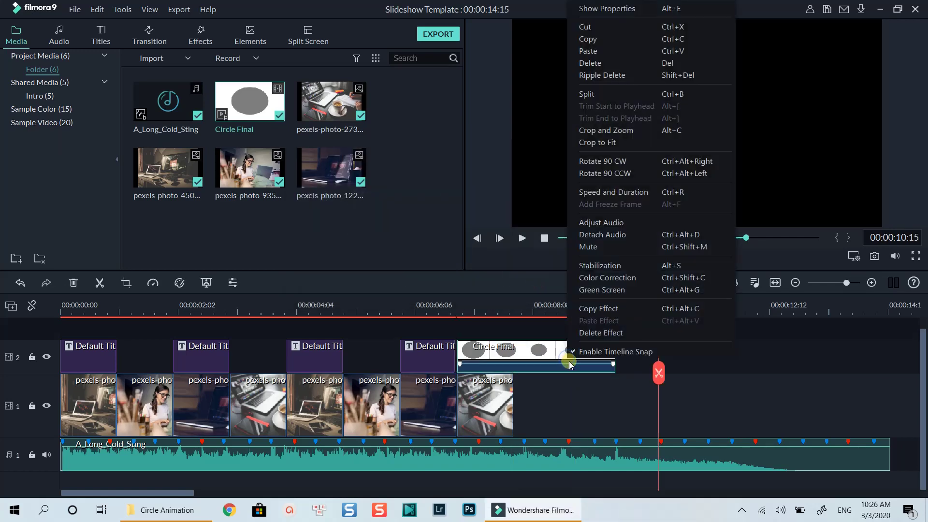
click(614, 192)
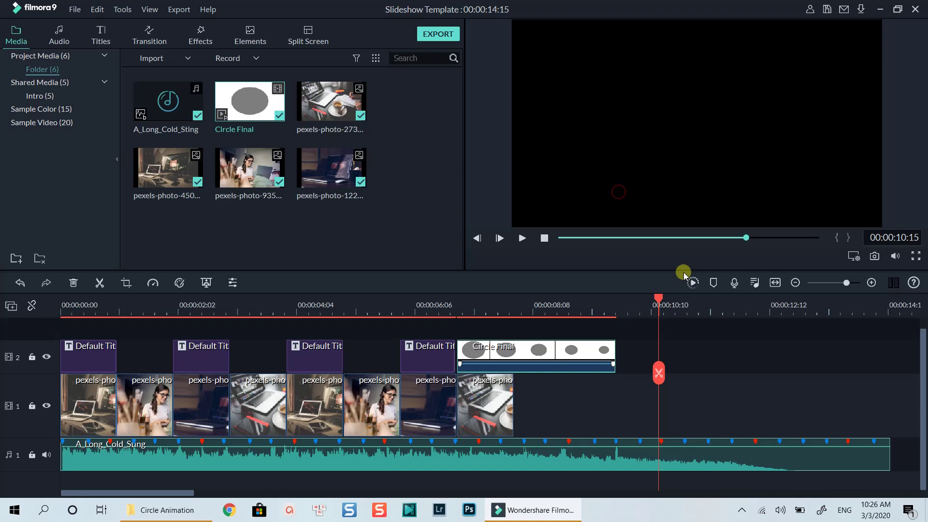
double_click(556, 182)
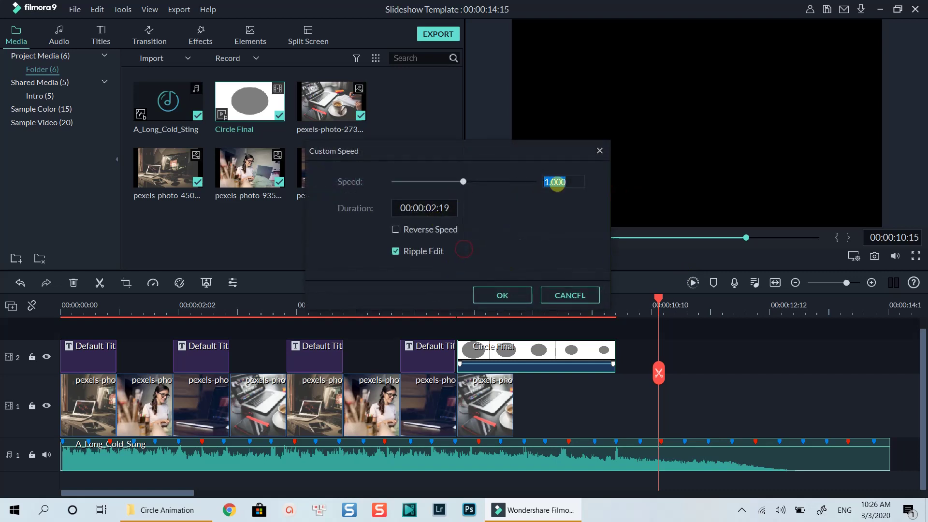
text(0.750)
click(503, 293)
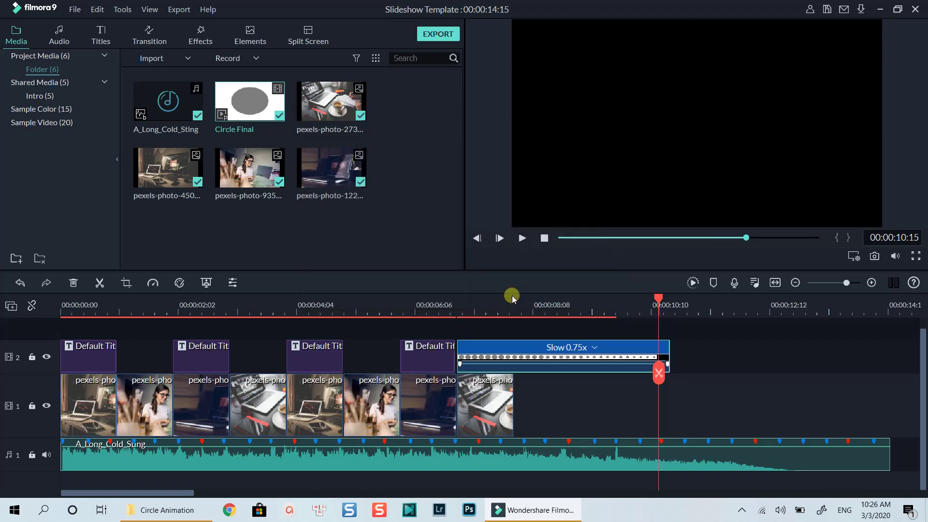
click(463, 308)
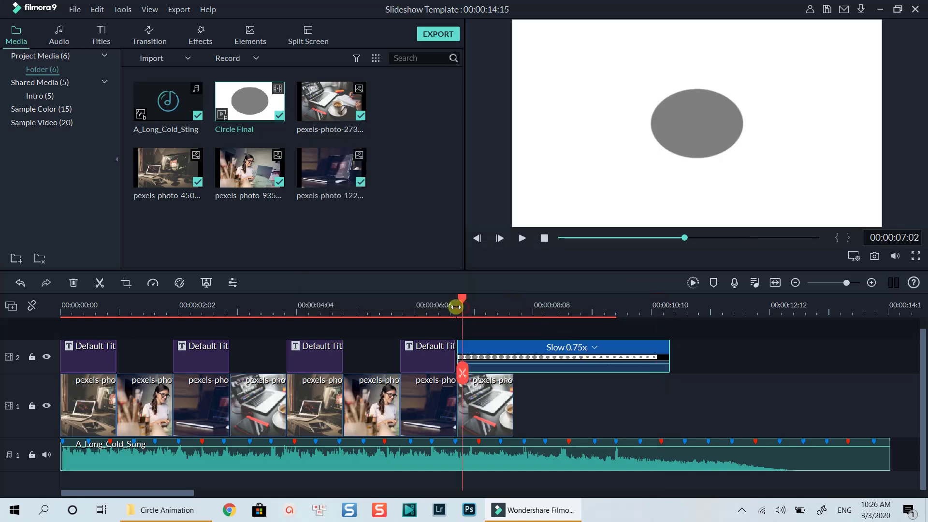
key(space)
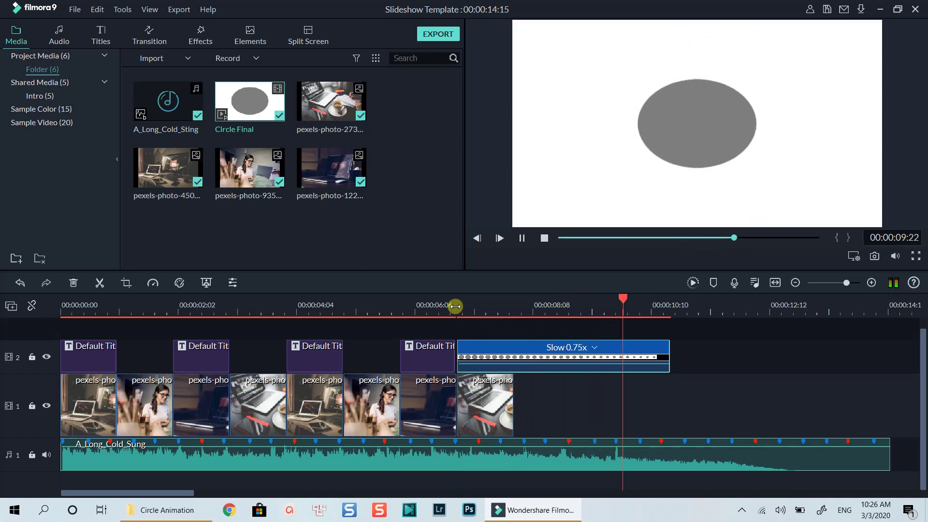
key(space)
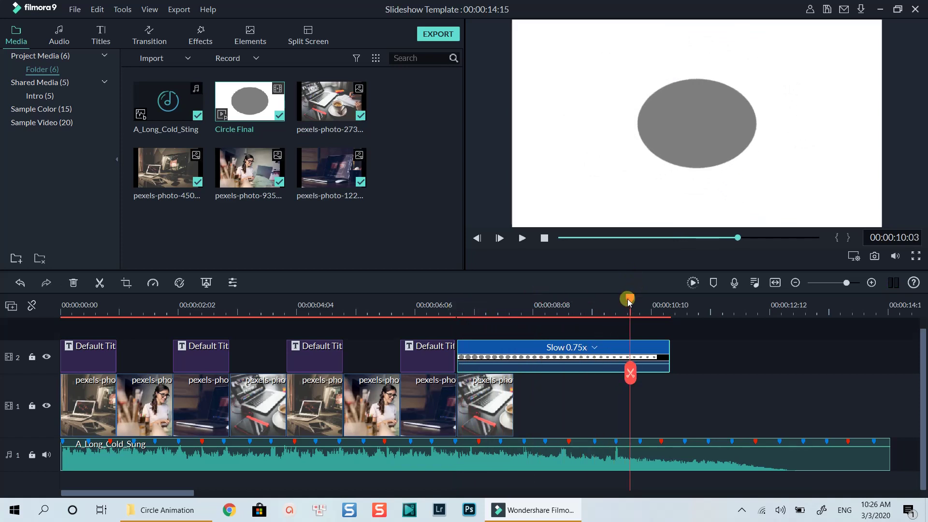
- Add a freeze frame at 00:00:09:19 and drag it longer
drag(627, 299, 618, 298)
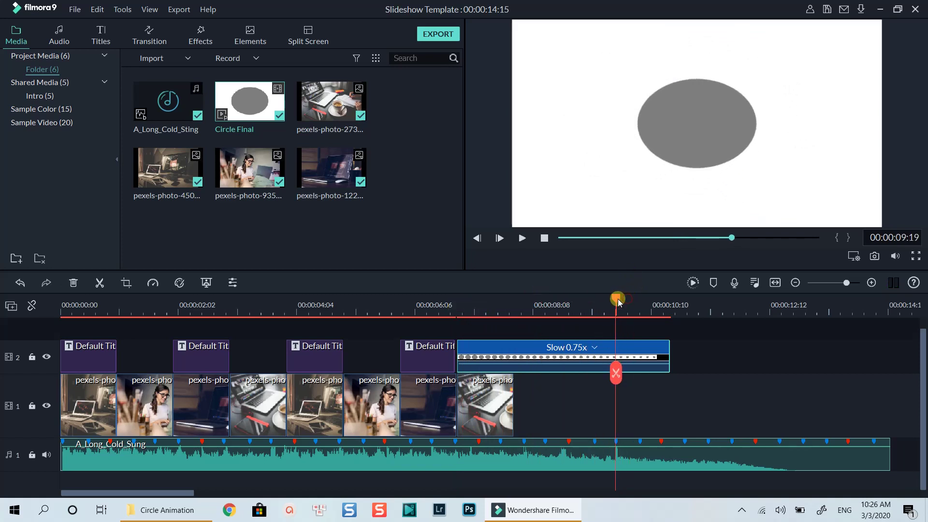
click(619, 349)
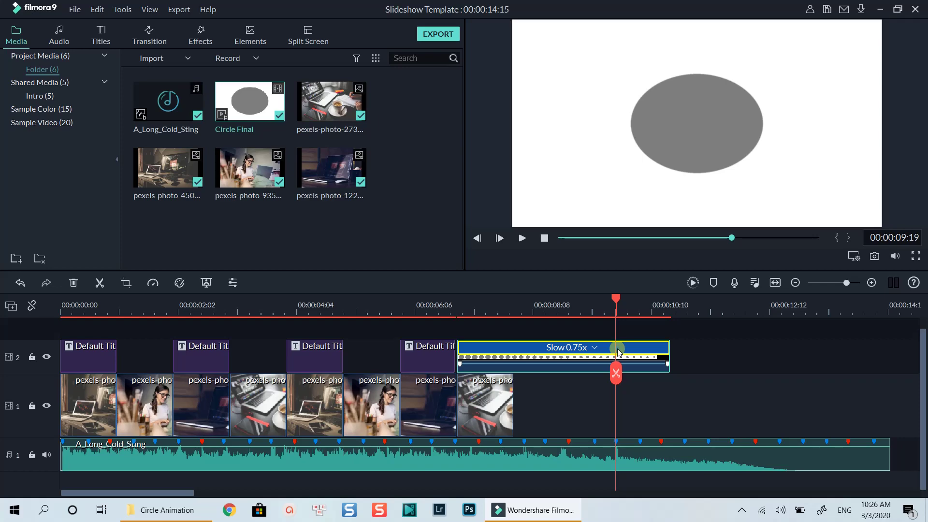
right_click(617, 349)
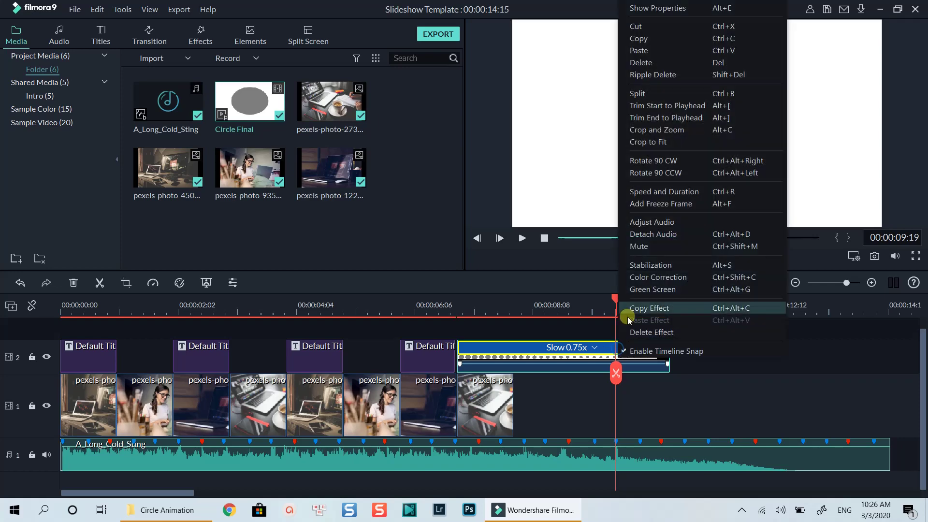
click(651, 203)
drag(687, 347, 747, 350)
click(555, 412)
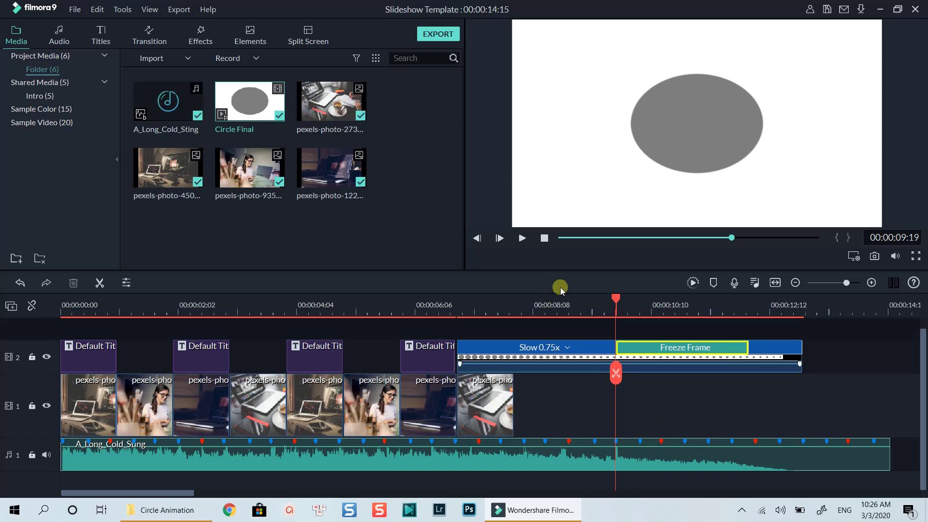
- Enable Chroma Key on the circle clip, keying out the grey ellipse colour
double_click(508, 347)
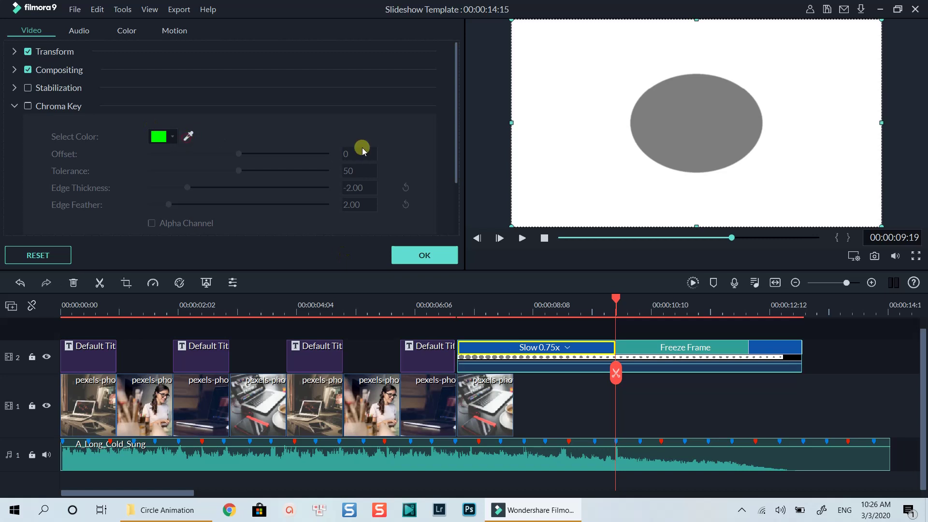
click(51, 107)
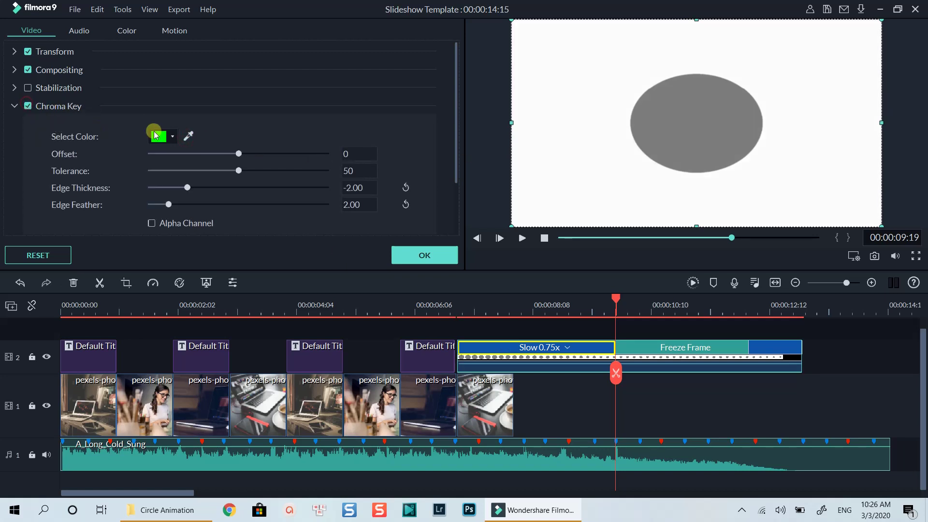
click(188, 136)
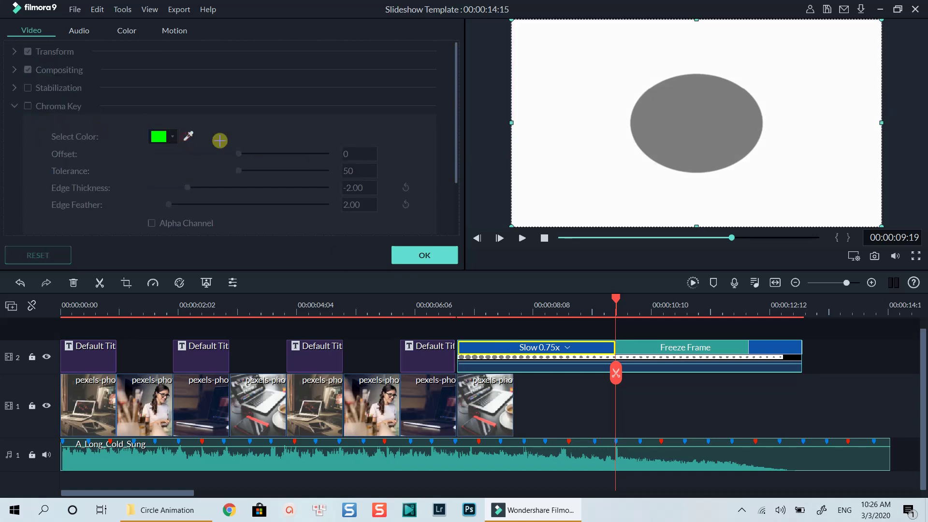
click(676, 124)
click(434, 252)
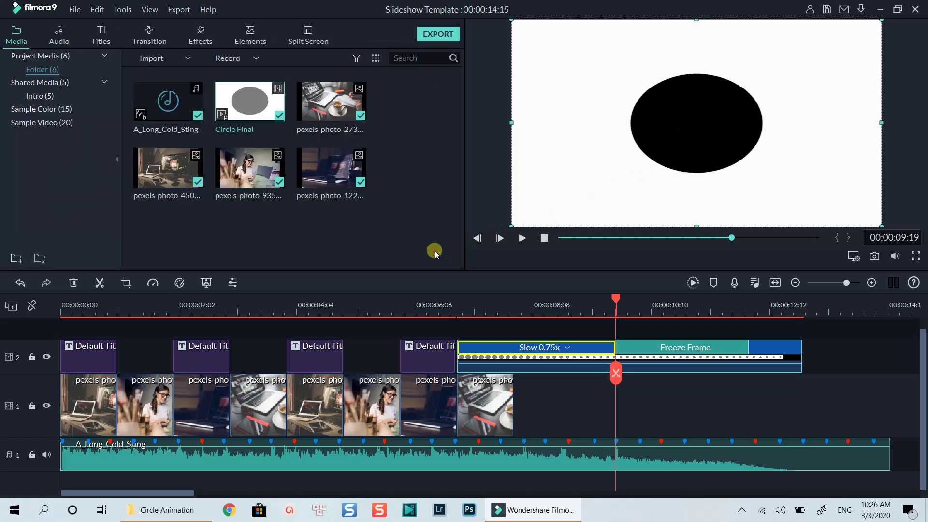
- Preview the circle reveal, then extend track 1 with more photo clips beneath the circle
click(465, 305)
key(space)
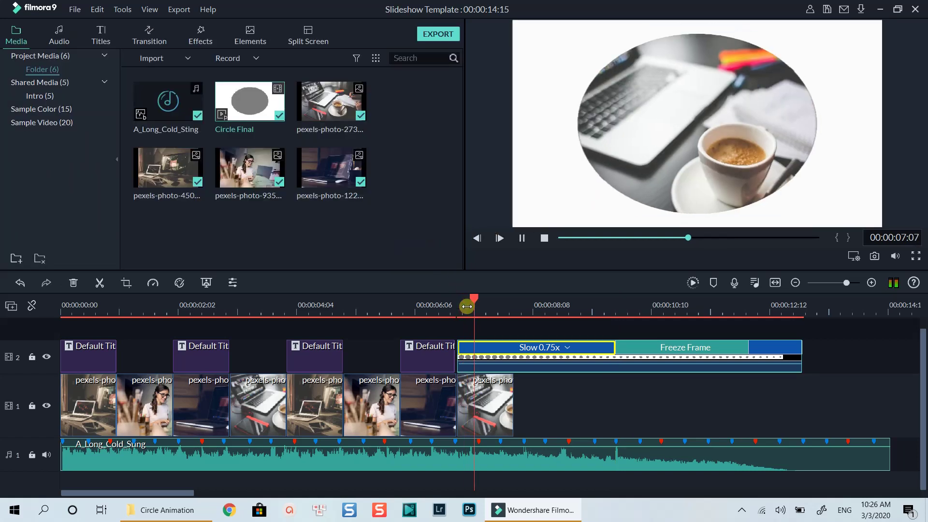
key(space)
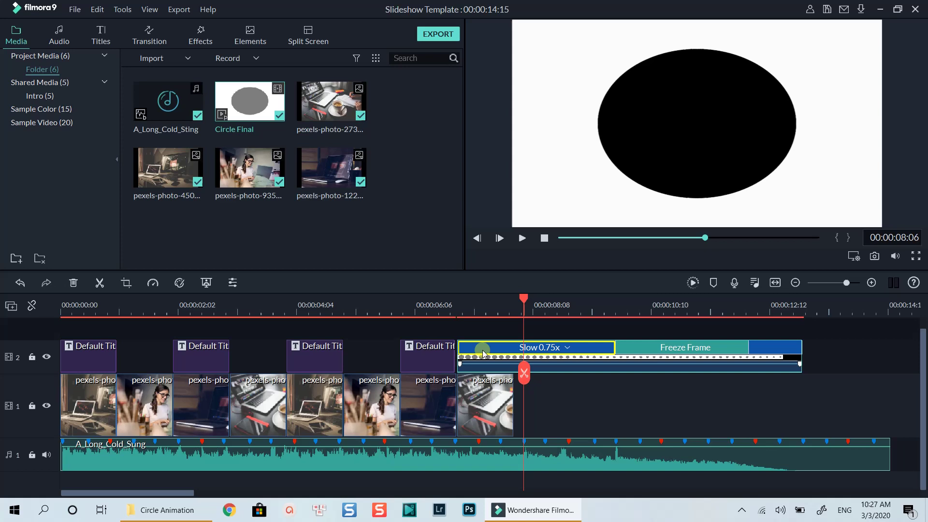
key(ctrl+z)
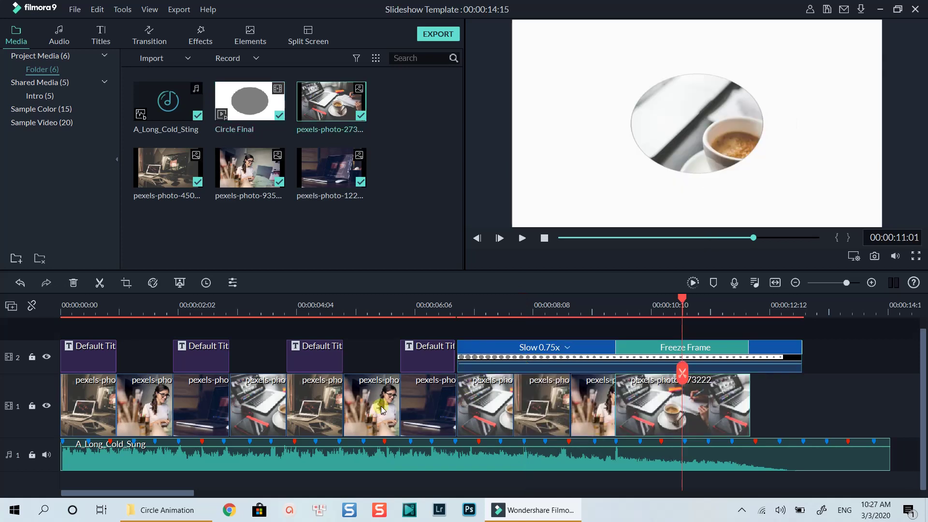
drag(779, 414, 493, 404)
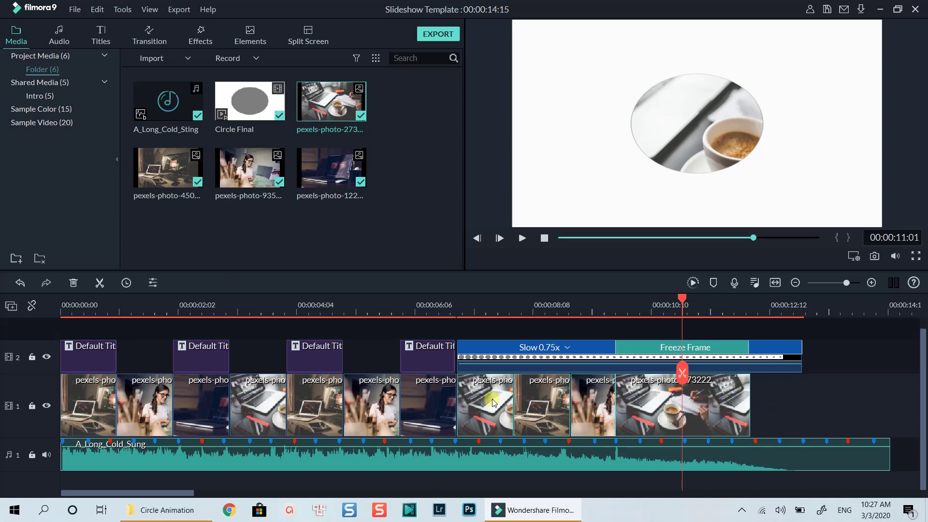